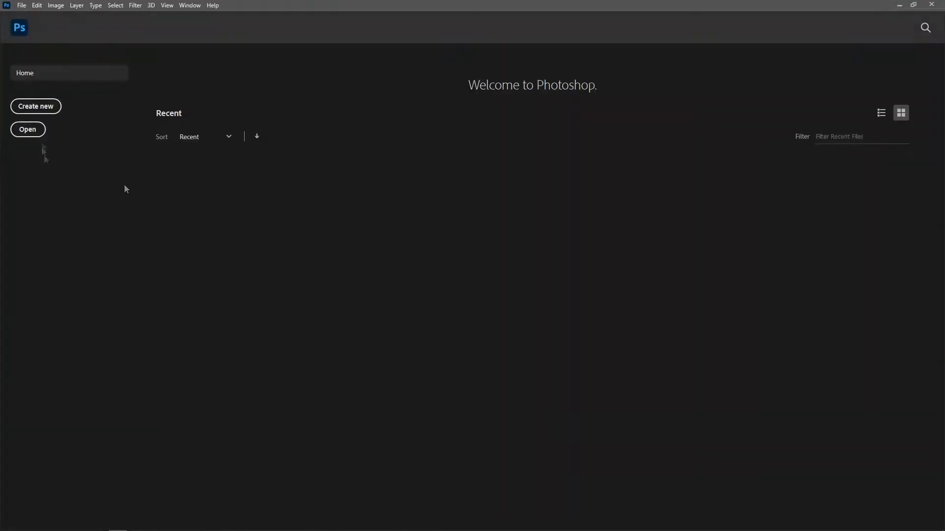
# Step: Open the wolf photo and crop a thin strip off its upper edge to a height of 4112 px
pyautogui.hotkey('ctrl', 'o')
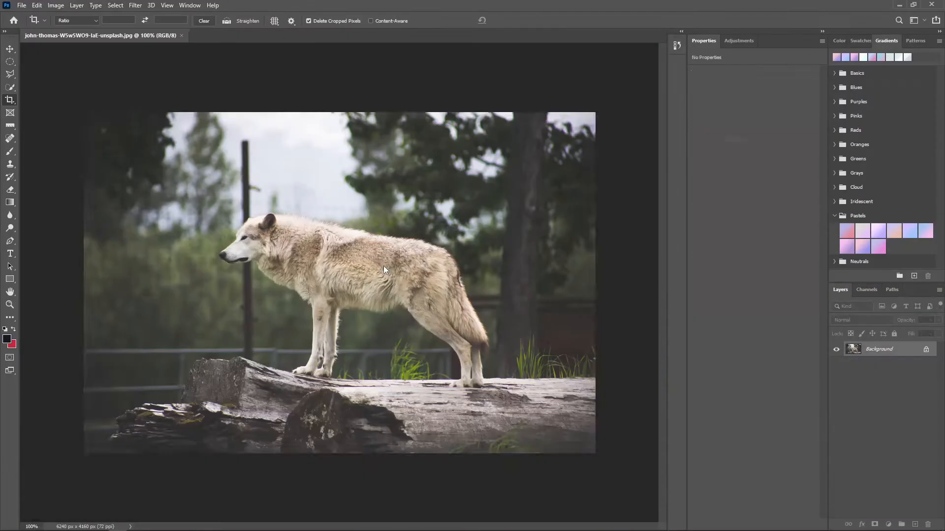
pyautogui.press('c')
pyautogui.moveTo(340, 112)
pyautogui.mouseDown()
pyautogui.moveTo(344, 105)
pyautogui.moveTo(345, 125)
pyautogui.mouseUp()
pyautogui.press('Return')
# Step: Select the wolf as the subject, then refine its back fur in Select and Mask with Feather at 2.1 px
pyautogui.click(10, 86)
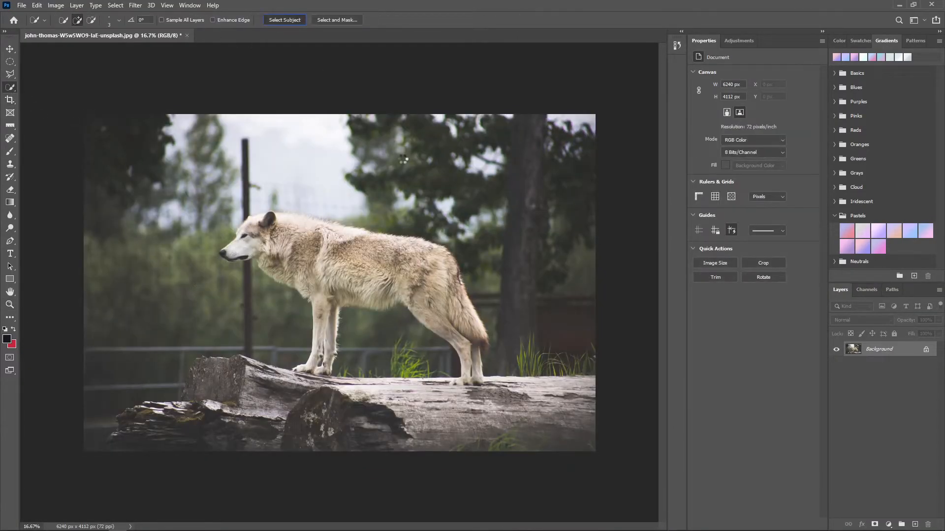
pyautogui.click(343, 20)
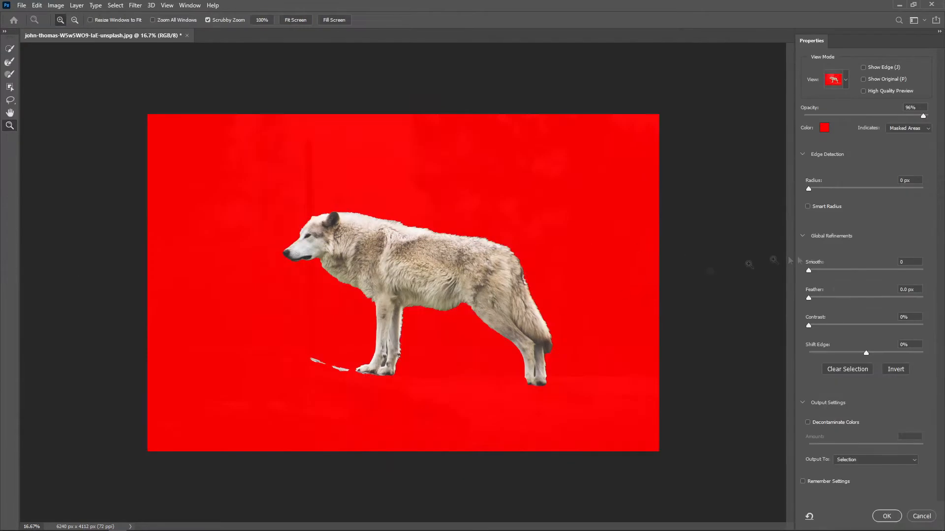
pyautogui.moveTo(374, 233); pyautogui.dragTo(409, 233)
pyautogui.press('r')
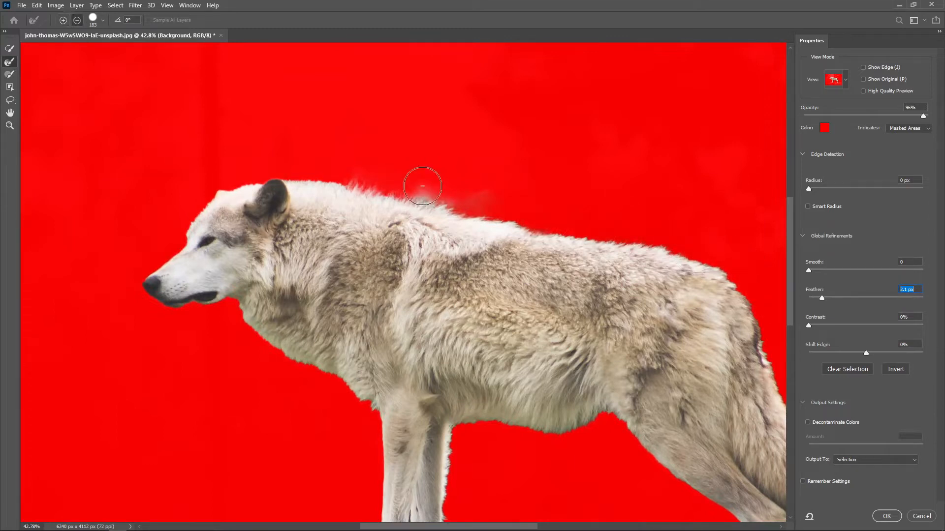
# Step: Refine the mask edges around the wolf's head, belly and legs, and paint out the stray patches beside its front paws
pyautogui.click(6, 75)
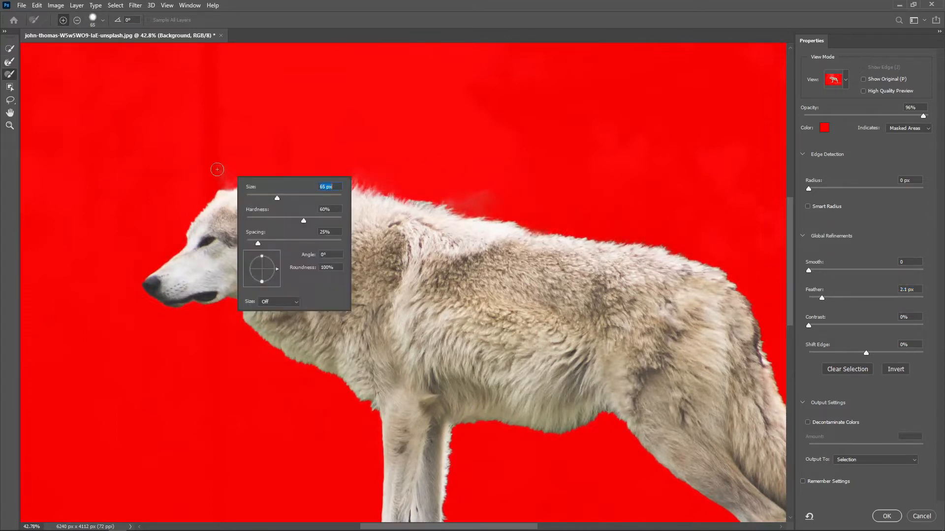
pyautogui.rightClick(237, 179)
pyautogui.click(220, 183)
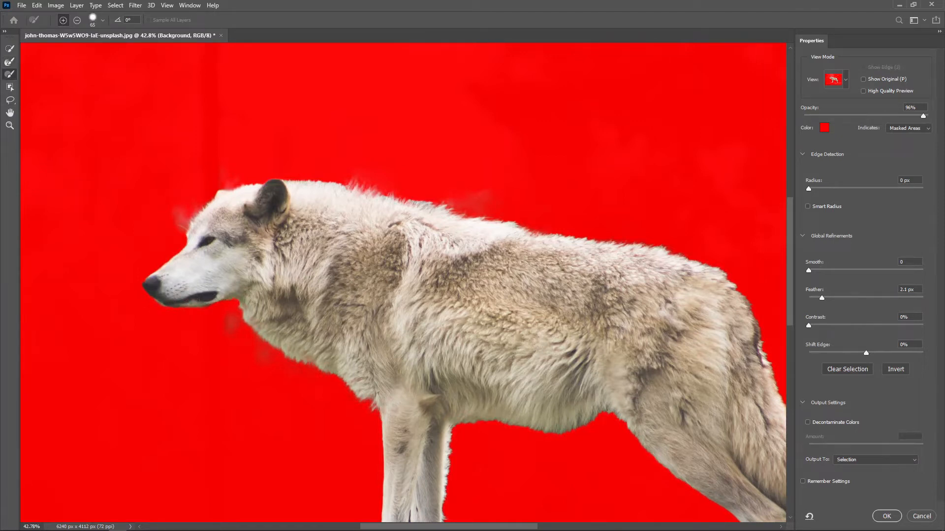
pyautogui.scroll(-3, 227, 322)
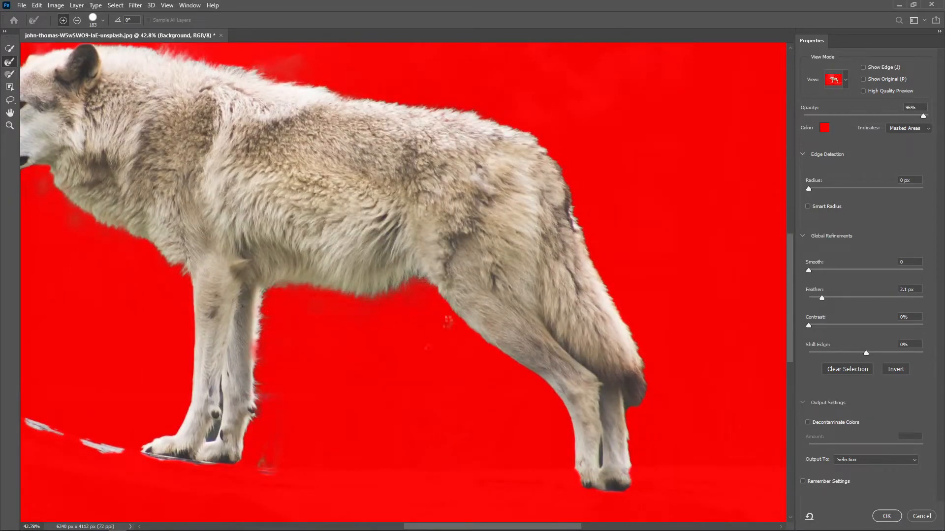
pyautogui.hscroll(2, 502, 227)
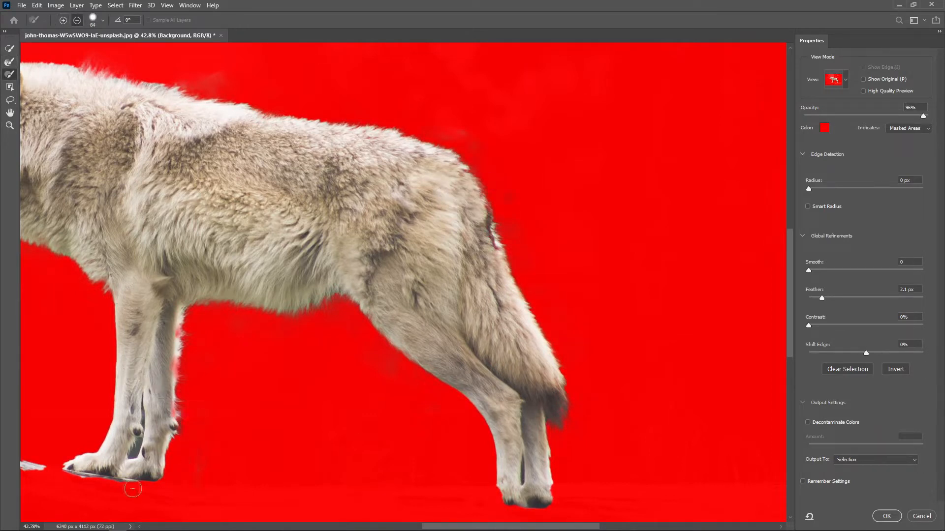
pyautogui.moveTo(43, 473); pyautogui.dragTo(402, 472)
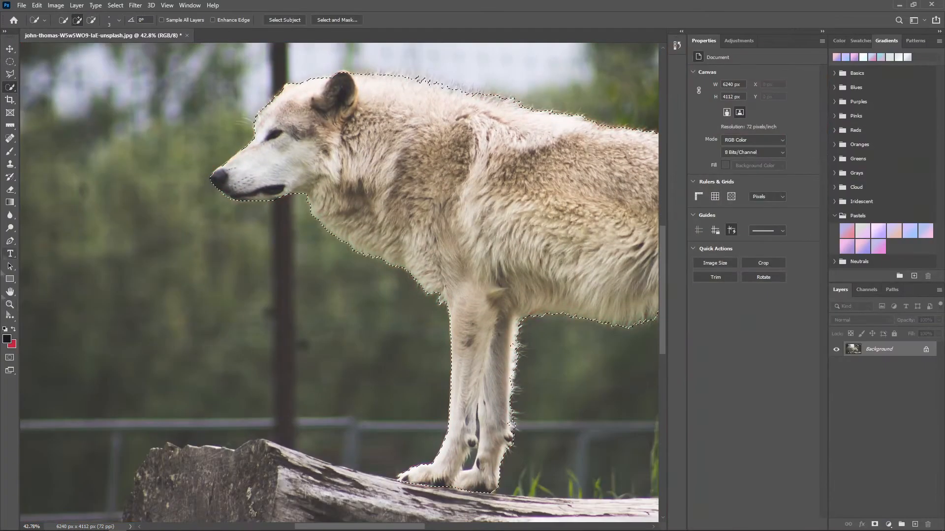
# Step: Duplicate the background layer and invert the wolf selection
pyautogui.press('z')
pyautogui.rightClick(196, 312)
pyautogui.click(209, 319)
pyautogui.press('w')
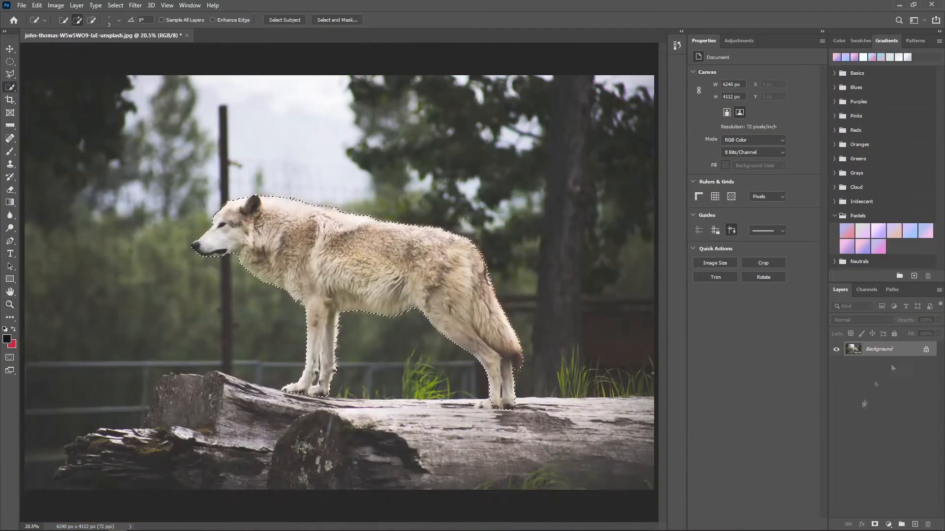
pyautogui.hotkey('ctrl', 'j')
pyautogui.rightClick(315, 192)
pyautogui.click(327, 210)
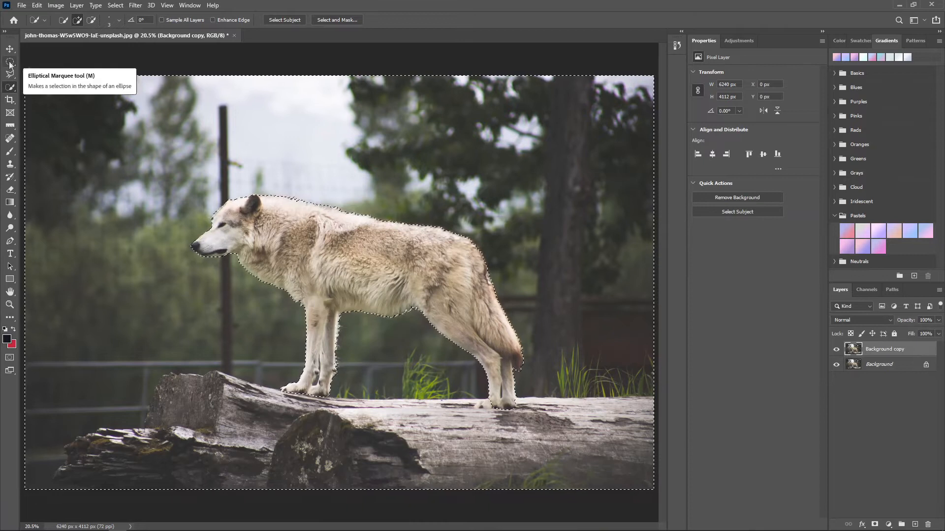
pyautogui.click(874, 525)
pyautogui.click(836, 364)
pyautogui.click(835, 365)
pyautogui.keyDown('ctrl'); pyautogui.click(877, 350); pyautogui.keyUp('ctrl')
pyautogui.moveTo(876, 350); pyautogui.dragTo(927, 524)
# Step: Invert the selection back to the wolf and apply it as a layer mask on the Background copy layer
pyautogui.rightClick(411, 204)
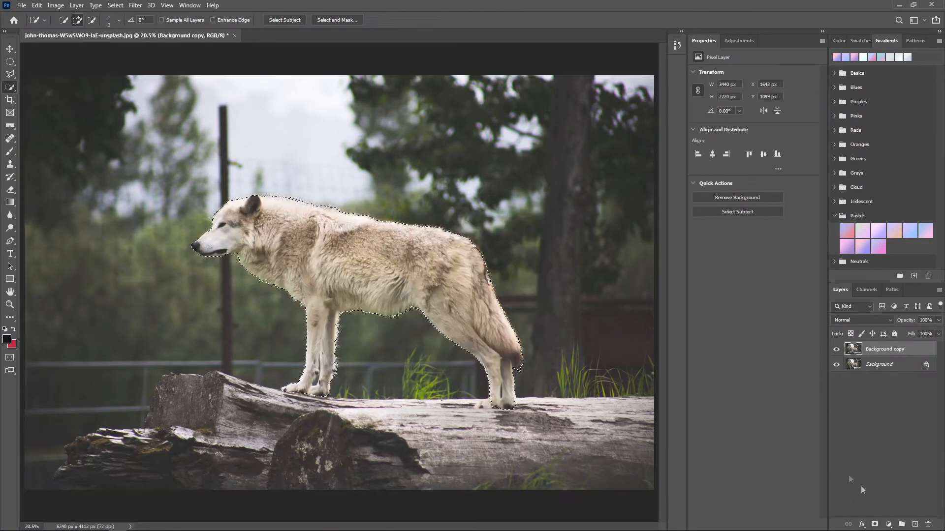
pyautogui.click(424, 220)
pyautogui.click(874, 525)
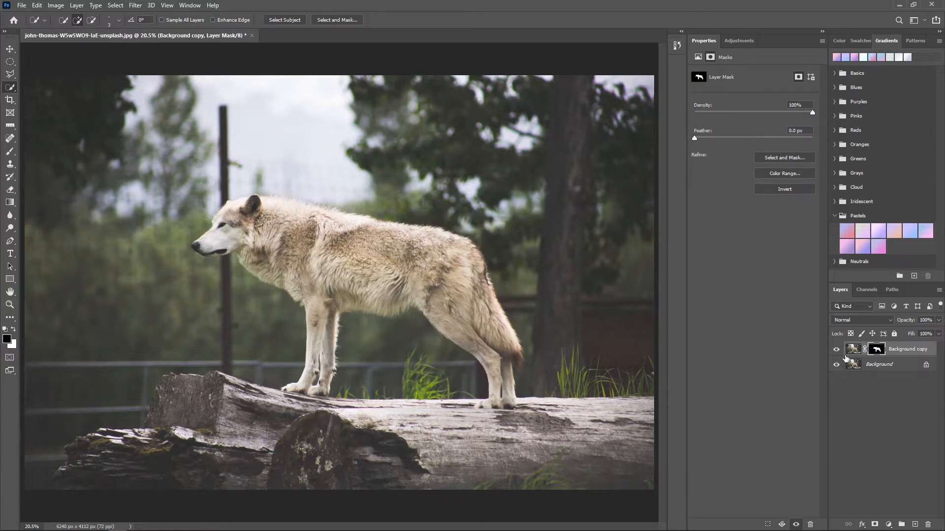
pyautogui.hotkey('ctrl', 'z')
pyautogui.hotkey('ctrl', 'z')
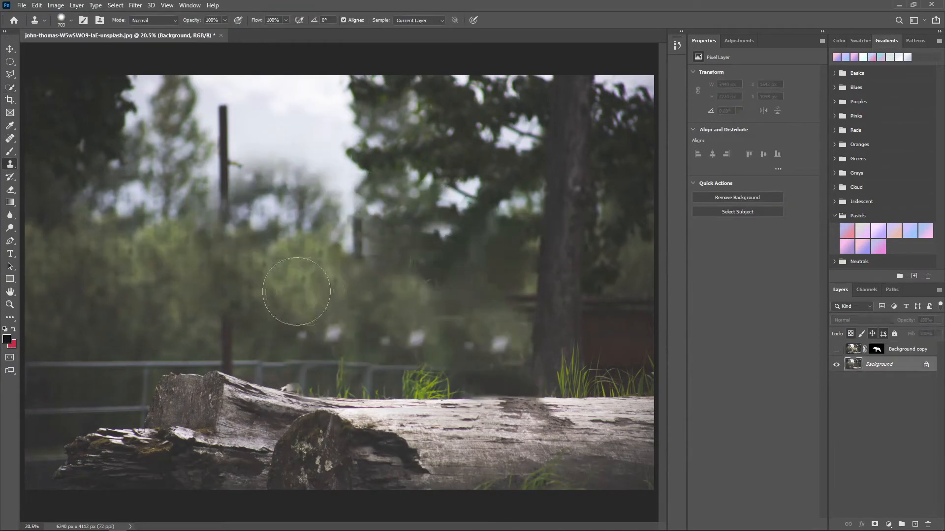
# Step: Duplicate the wolf-free background layer and extend the canvas upward to a height of 5403 px
pyautogui.press('z')
pyautogui.moveTo(299, 291); pyautogui.dragTo(256, 290)
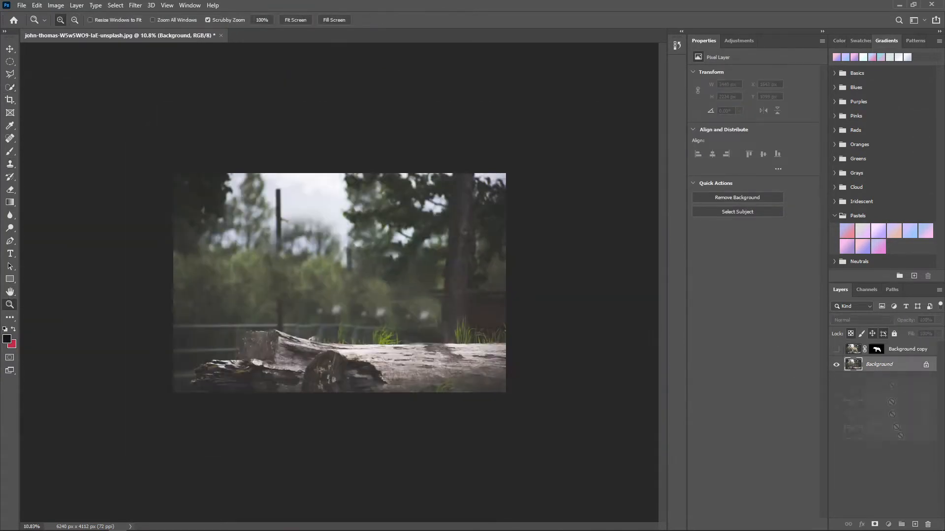
pyautogui.moveTo(891, 369); pyautogui.dragTo(914, 524)
pyautogui.click(10, 100)
pyautogui.moveTo(340, 173); pyautogui.dragTo(339, 143)
pyautogui.press('Return')
# Step: Move the duplicated background layer upward to cover the empty canvas area above the trees
pyautogui.hotkey('ctrl', 't')
pyautogui.moveTo(405, 311); pyautogui.dragTo(405, 207)
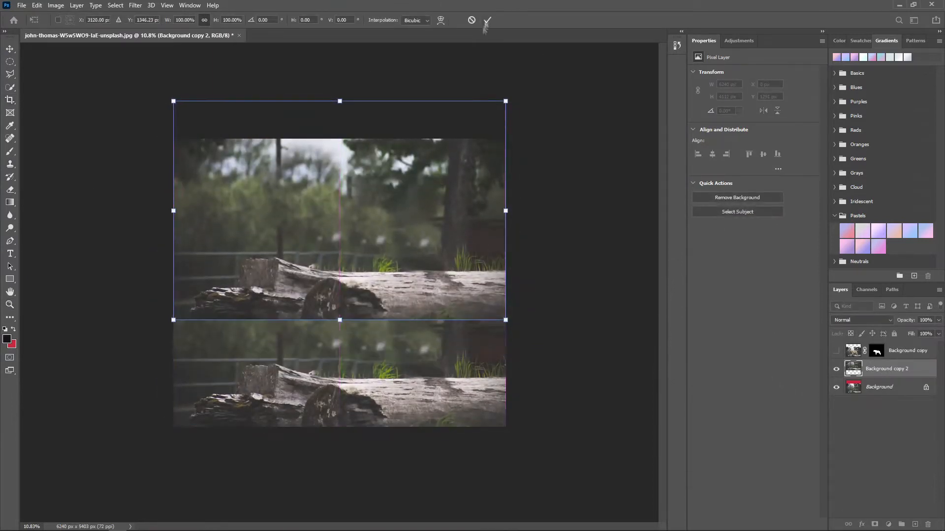
pyautogui.press('Return')
# Step: Scale the duplicated background slightly to line up with the scene below, using 39% opacity as a guide, and restore full opacity
pyautogui.press('c')
pyautogui.press('3')
pyautogui.press('9')
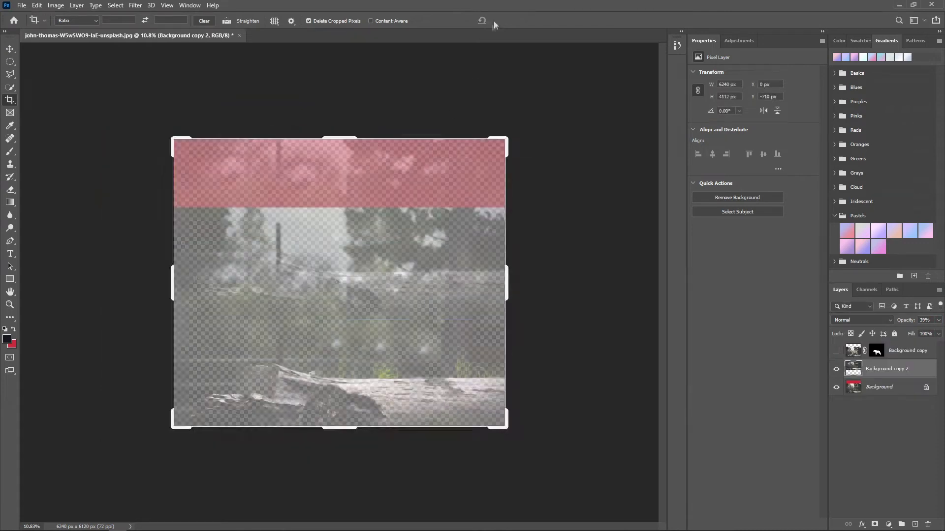
pyautogui.hotkey('ctrl', 't')
pyautogui.press('Return')
pyautogui.press('0')
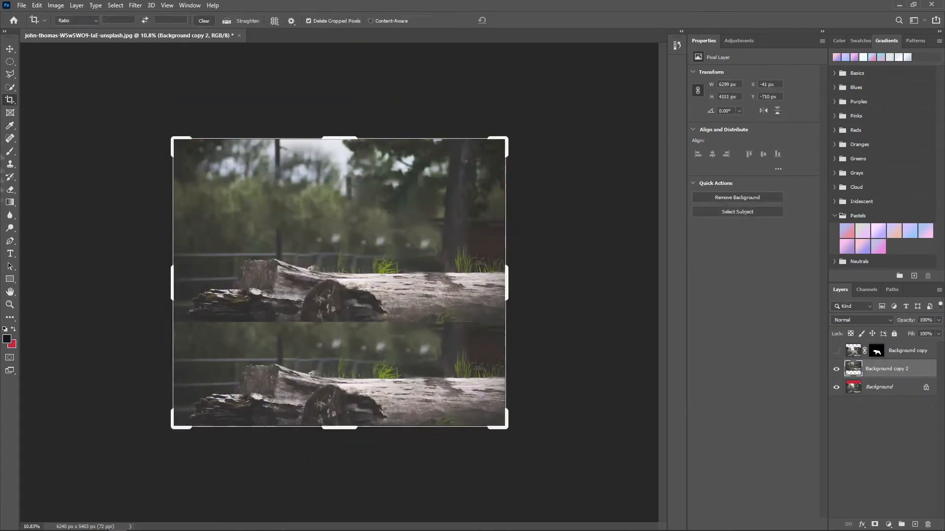
# Step: Mask away the lower part of the duplicated background with a soft black brush to blend the trees, and merge it down
pyautogui.press('b')
pyautogui.click(874, 525)
pyautogui.moveTo(222, 338)
pyautogui.mouseDown()
pyautogui.moveTo(393, 276)
pyautogui.moveTo(542, 300)
pyautogui.moveTo(494, 307)
pyautogui.moveTo(506, 332)
pyautogui.mouseUp()
pyautogui.press('[')
pyautogui.press('[')
pyautogui.press('[')
pyautogui.press('[')
pyautogui.press('[')
pyautogui.press('[')
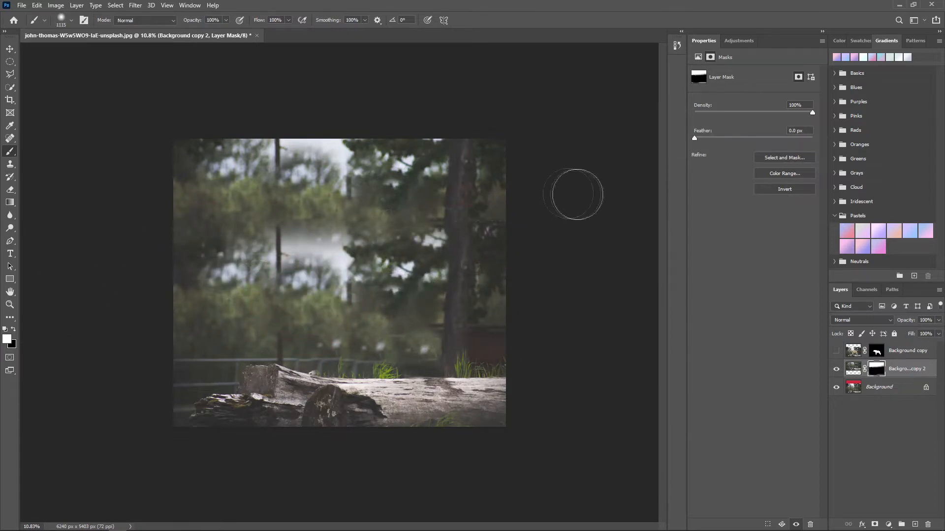
pyautogui.moveTo(324, 264)
pyautogui.mouseDown()
pyautogui.moveTo(340, 222)
pyautogui.moveTo(295, 261)
pyautogui.moveTo(374, 230)
pyautogui.mouseUp()
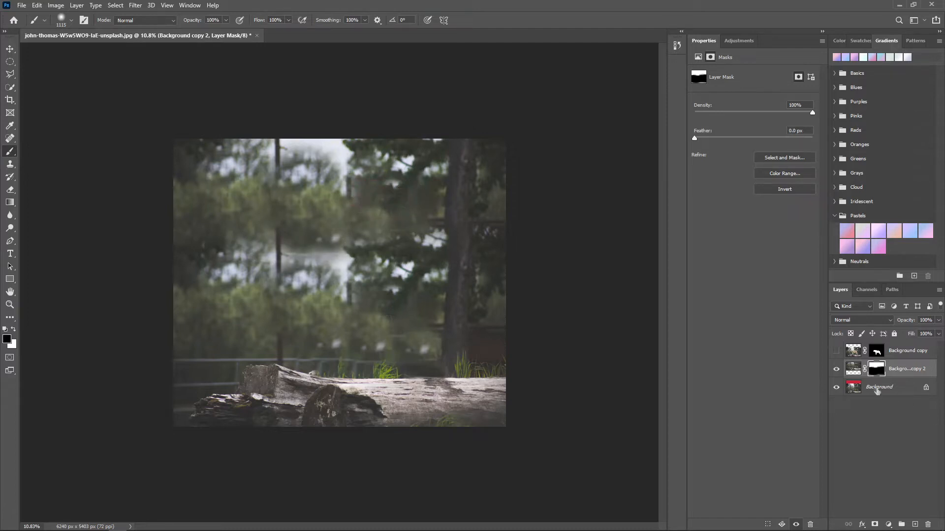
pyautogui.hotkey('ctrl', 'e')
# Step: Duplicate the extended background layer and apply Gaussian Blur to the copy
pyautogui.moveTo(909, 370); pyautogui.dragTo(914, 523)
pyautogui.click(135, 5)
pyautogui.moveTo(148, 120)
pyautogui.click(315, 167)
pyautogui.click(712, 130)
# Step: Mask the blur off the log with a large black brush and make the wolf layer visible
pyautogui.click(874, 524)
pyautogui.press('b')
pyautogui.press('d')
pyautogui.moveTo(246, 399)
pyautogui.mouseDown()
pyautogui.moveTo(212, 401)
pyautogui.moveTo(327, 428)
pyautogui.moveTo(628, 429)
pyautogui.mouseUp()
pyautogui.click(836, 351)
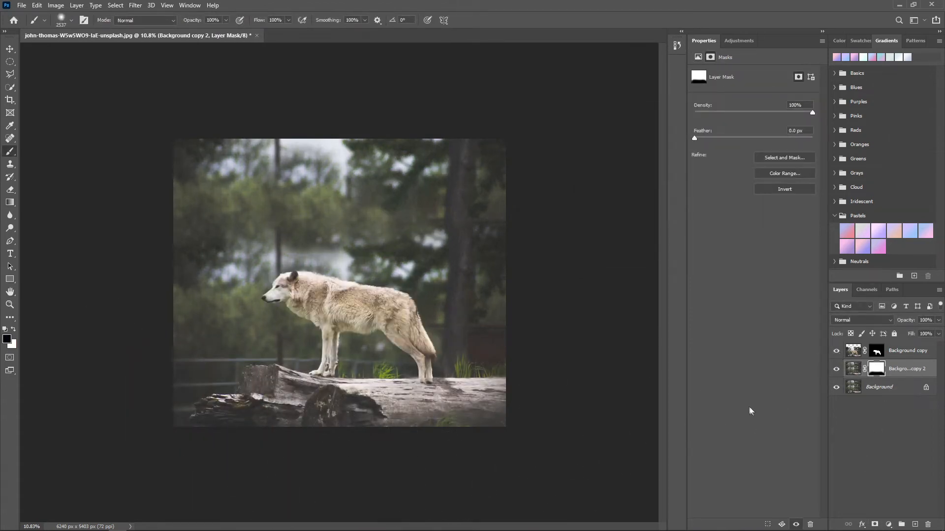
# Step: Enlarge the wolf layer and reposition it on the log
pyautogui.click(880, 351)
pyautogui.hotkey('ctrl', 't')
pyautogui.moveTo(506, 207); pyautogui.dragTo(650, 112)
pyautogui.moveTo(451, 265); pyautogui.dragTo(381, 284)
pyautogui.click(487, 20)
# Step: Open the mossy forest photo and copy the masked wolf layer into it
pyautogui.press('b')
pyautogui.click(21, 4)
pyautogui.click(26, 15)
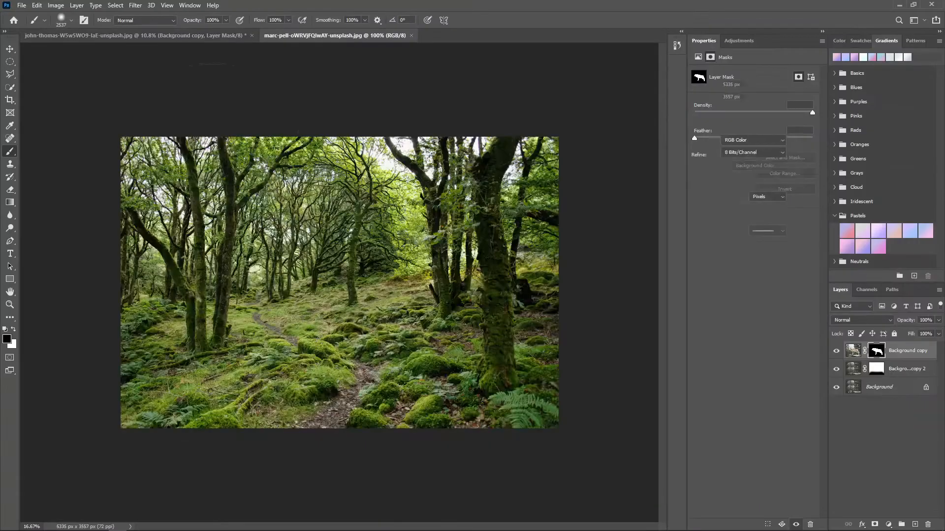
pyautogui.moveTo(339, 280); pyautogui.dragTo(337, 147)
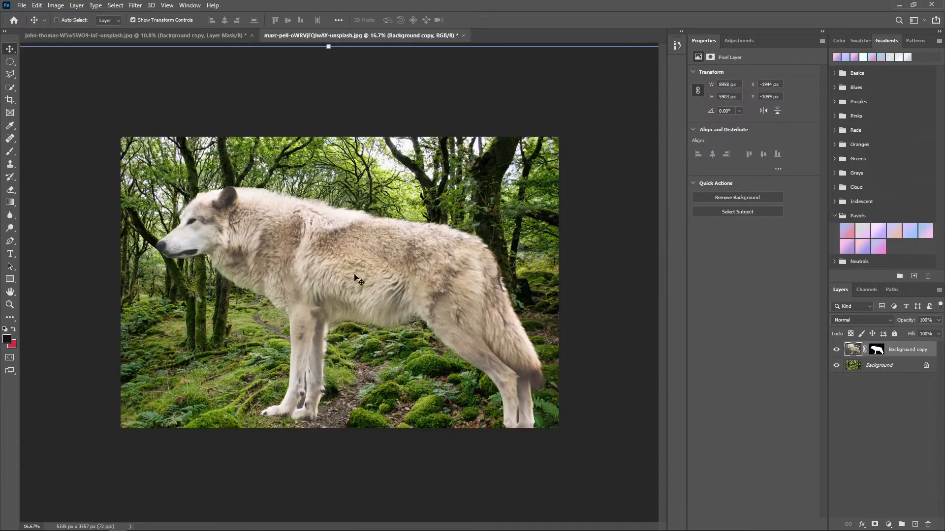
# Step: Scale the wolf to 66.18%, rotate it 2.21° and place it on the forest path
pyautogui.hotkey('ctrl', 't')
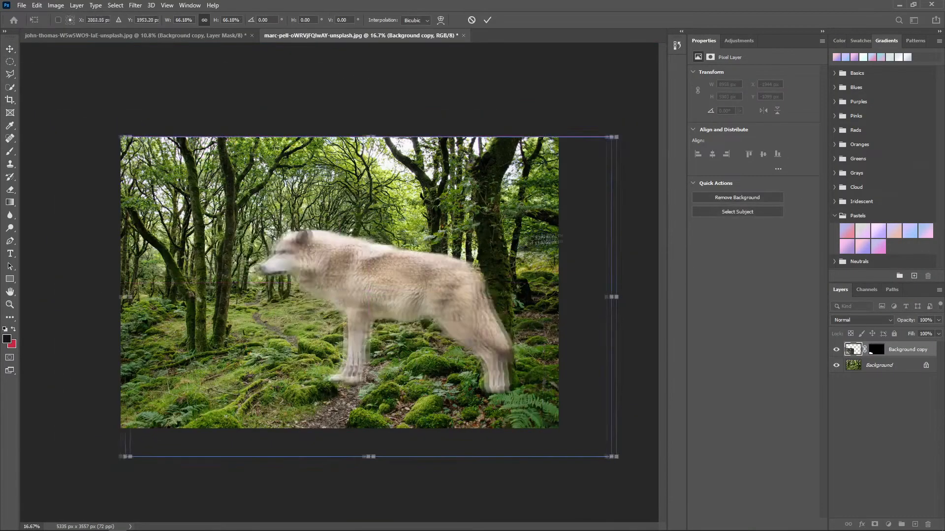
pyautogui.moveTo(451, 373); pyautogui.dragTo(442, 333)
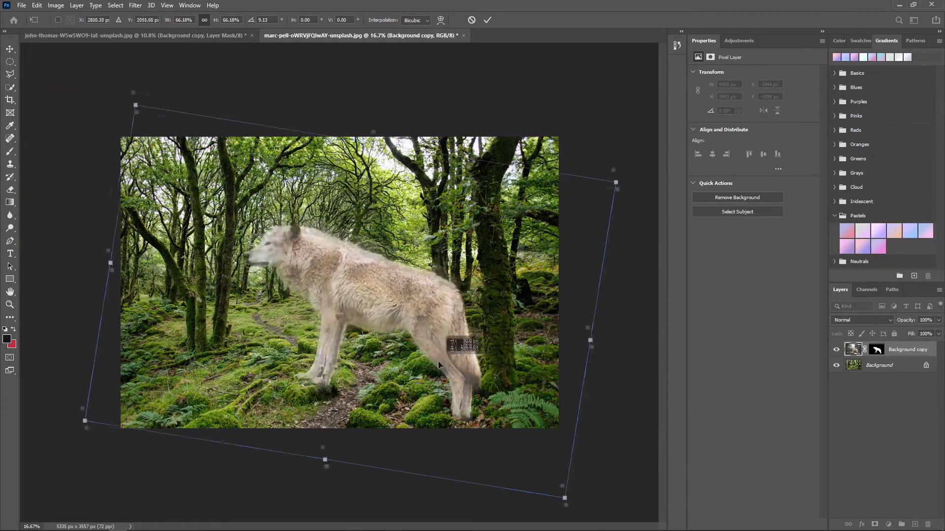
pyautogui.moveTo(438, 361); pyautogui.dragTo(444, 384)
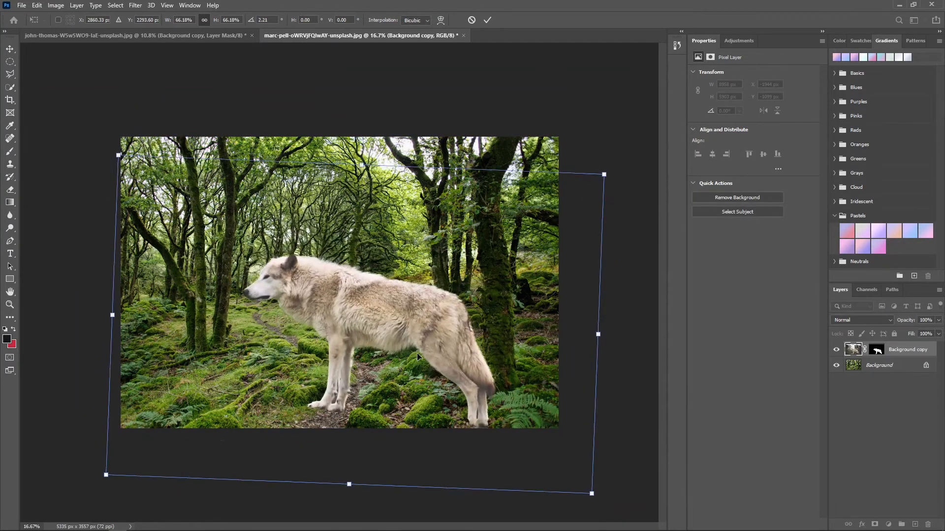
pyautogui.moveTo(416, 356); pyautogui.dragTo(421, 361)
pyautogui.click(486, 21)
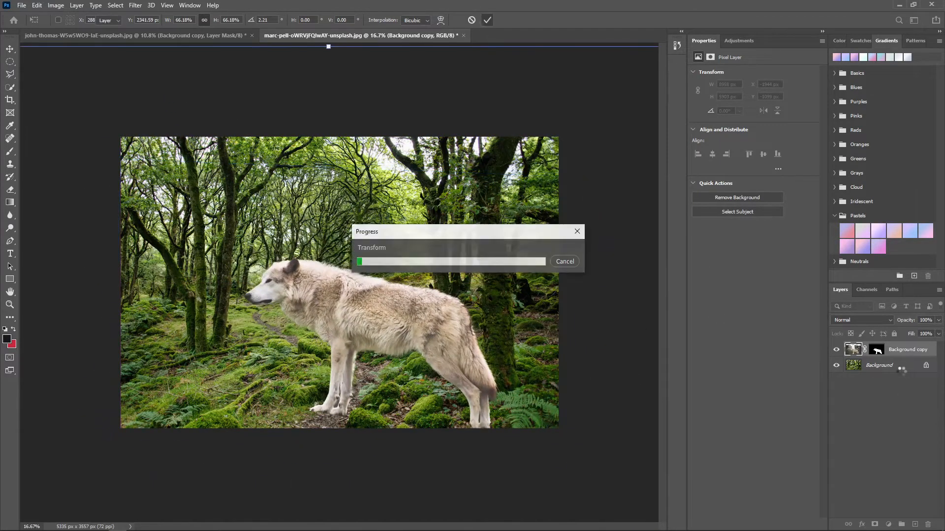
# Step: Duplicate the forest background layer and blur the copy with an 8.6-pixel Gaussian Blur
pyautogui.click(896, 373)
pyautogui.moveTo(911, 510); pyautogui.dragTo(915, 525)
pyautogui.click(135, 5)
pyautogui.moveTo(212, 116)
pyautogui.click(285, 162)
pyautogui.click(618, 266)
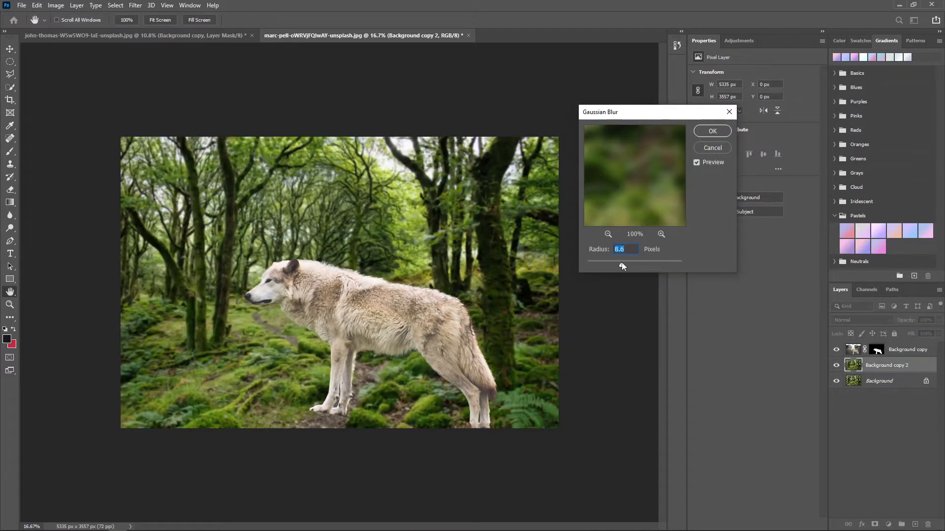
pyautogui.press('Return')
# Step: Add a layer mask to the blurred forest copy and paint black along the foreground to keep the ground sharp
pyautogui.click(875, 524)
pyautogui.press('d')
pyautogui.press('b')
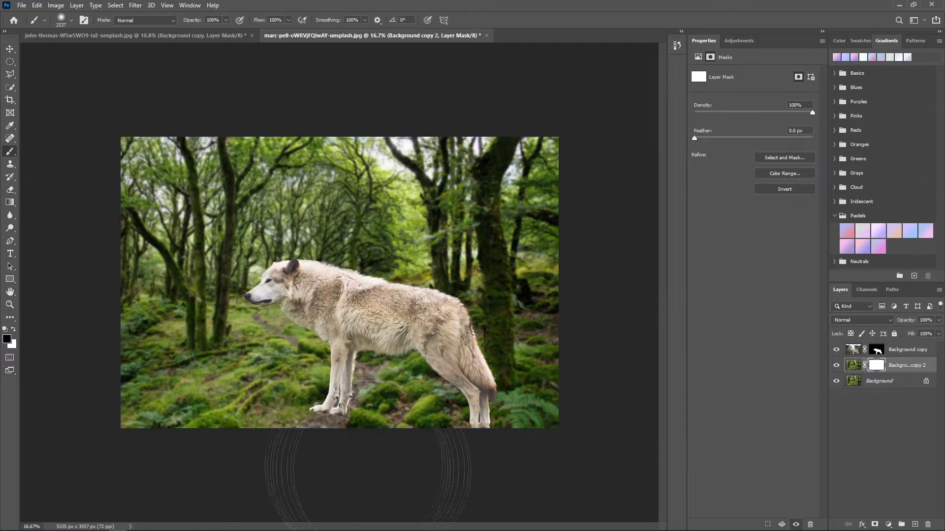
pyautogui.press('x')
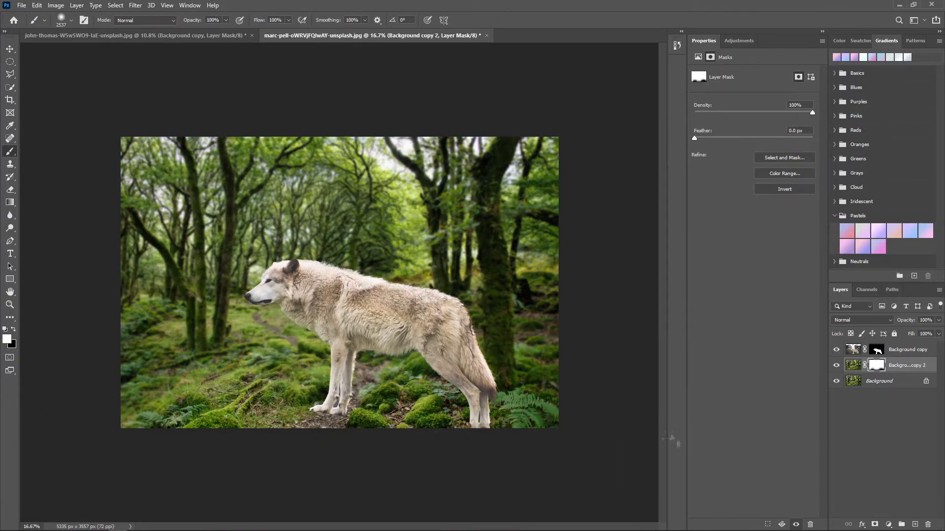
# Step: Scale the wolf down a little more and reposition it on the forest path
pyautogui.click(890, 350)
pyautogui.hotkey('ctrl', 't')
pyautogui.moveTo(606, 159); pyautogui.dragTo(541, 204)
pyautogui.moveTo(329, 358); pyautogui.dragTo(358, 338)
pyautogui.click(488, 21)
# Step: Create a new layer beneath the wolf and set up a flattened soft brush of 279 px at 42% opacity
pyautogui.click(914, 524)
pyautogui.moveTo(896, 350); pyautogui.dragTo(897, 373)
pyautogui.press('z')
pyautogui.moveTo(324, 426); pyautogui.dragTo(384, 427)
pyautogui.press('b')
pyautogui.rightClick(406, 304)
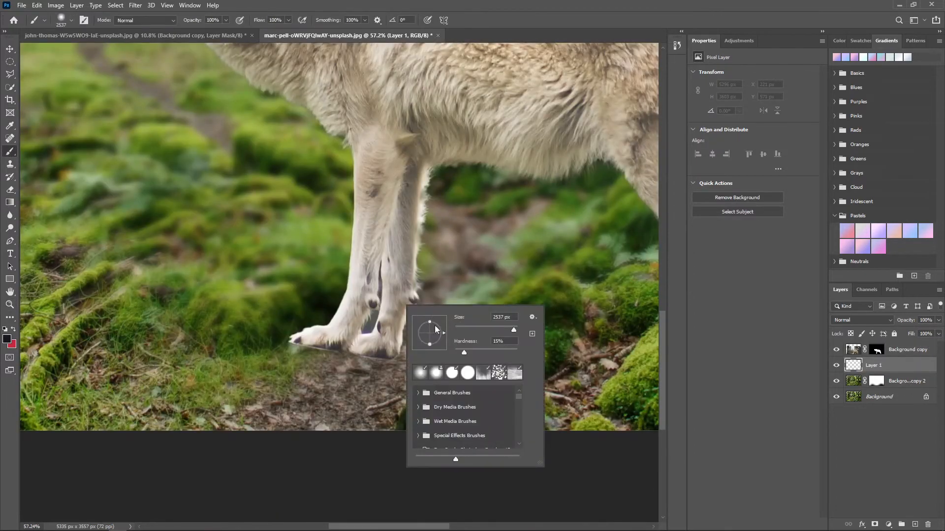
pyautogui.moveTo(192, 20); pyautogui.dragTo(172, 24)
pyautogui.rightClick(362, 271)
pyautogui.moveTo(385, 283); pyautogui.dragTo(385, 292)
# Step: Paint contact shadows on the ground beneath the wolf's front and hind paws, switching the brush color to black
pyautogui.moveTo(322, 353); pyautogui.dragTo(378, 359)
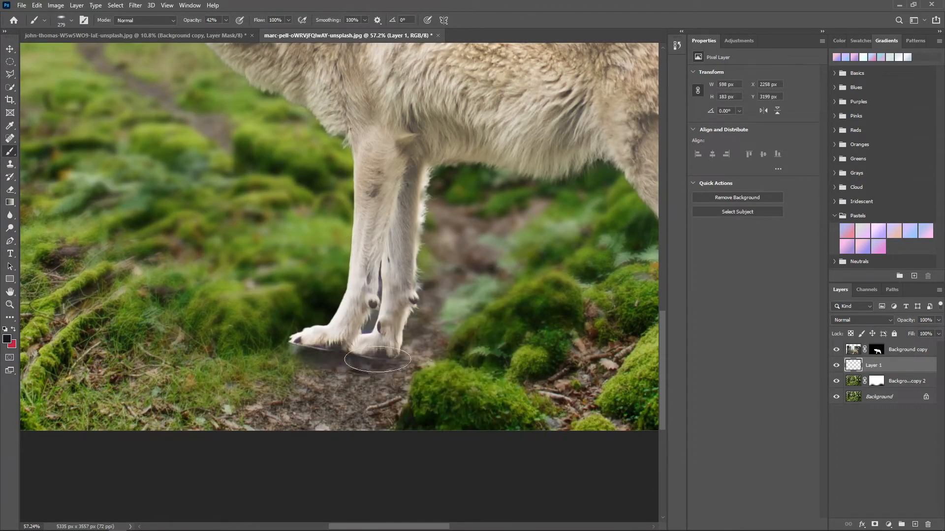
pyautogui.click(328, 365)
pyautogui.click(6, 340)
pyautogui.click(569, 306)
pyautogui.press('Return')
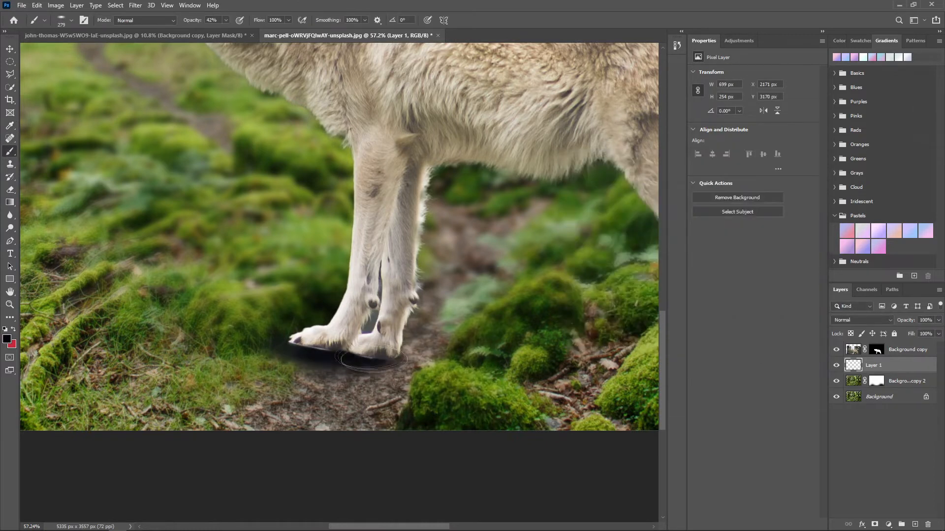
pyautogui.hscroll(8, 327, 363)
pyautogui.scroll(-2, 327, 363)
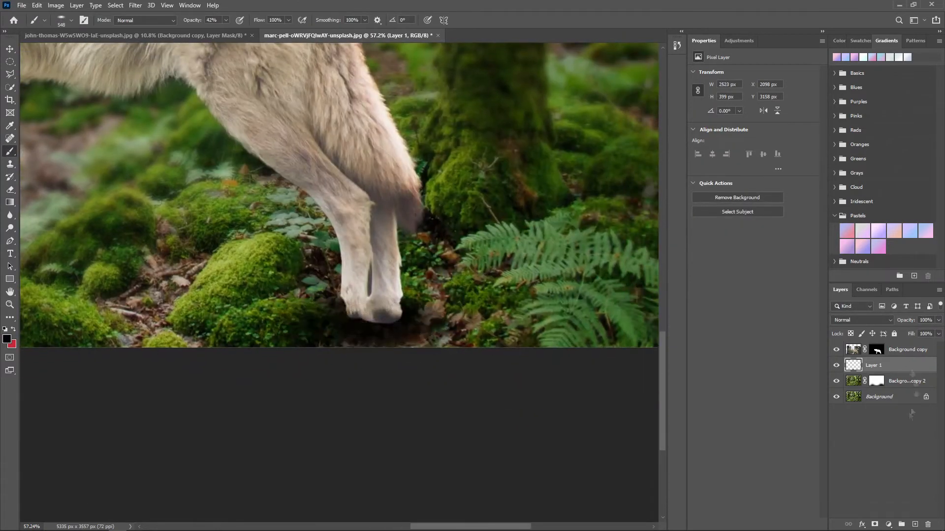
# Step: Add a new layer clipped to the wolf and paint black shading over its front and hind paws
pyautogui.click(914, 525)
pyautogui.moveTo(414, 325); pyautogui.dragTo(348, 320)
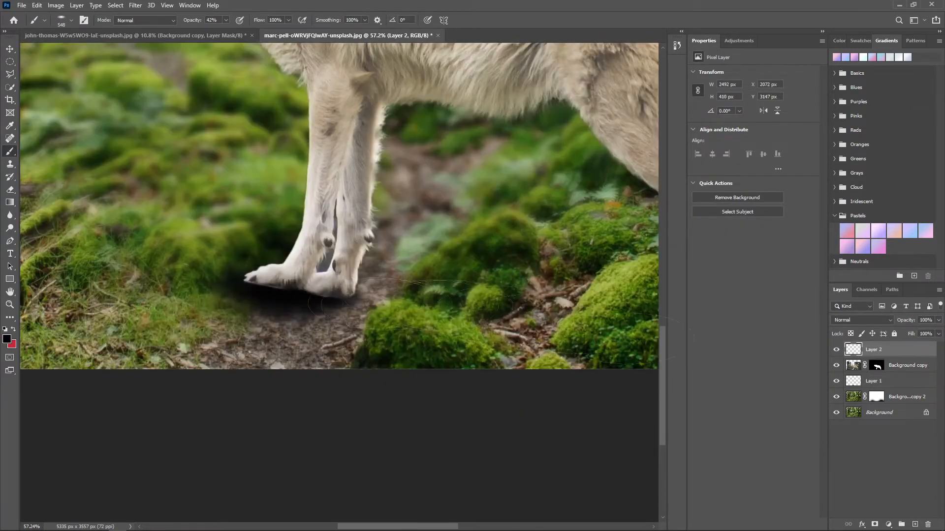
pyautogui.hotkey('ctrl', 'alt', 'g')
pyautogui.hscroll(3, 277, 298)
pyautogui.press('z')
# Step: Transform the ground shadow layer so the shadows fit more tightly beneath the wolf's paws
pyautogui.rightClick(210, 304)
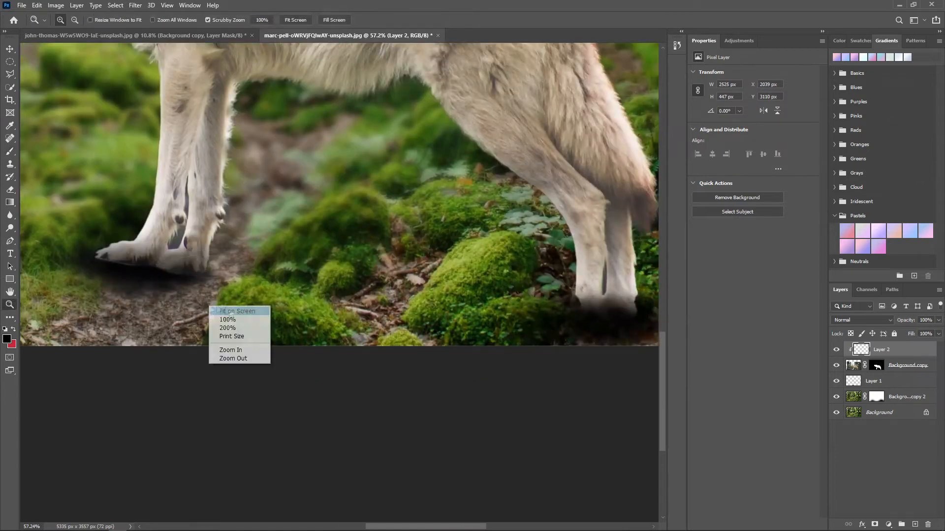
pyautogui.click(226, 310)
pyautogui.click(897, 387)
pyautogui.press('5')
pyautogui.press('8')
pyautogui.hotkey('ctrl', 't')
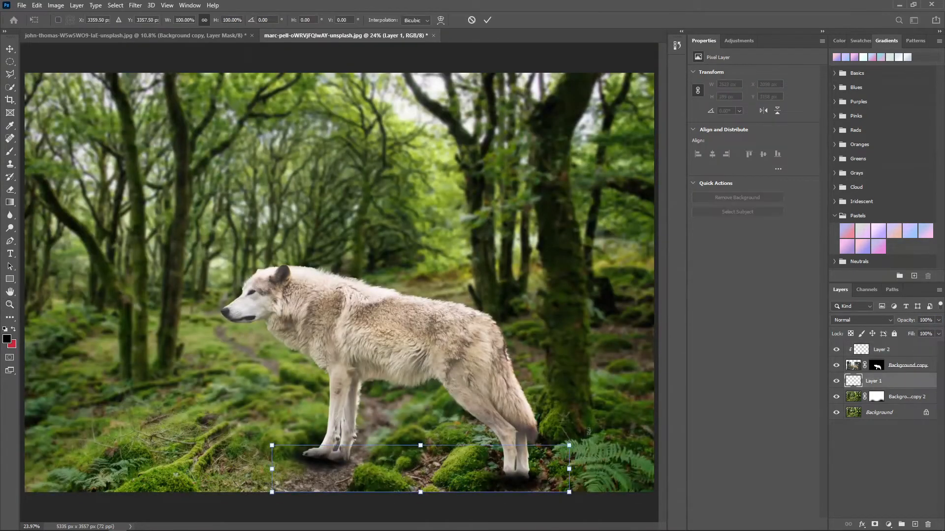
pyautogui.moveTo(305, 473); pyautogui.dragTo(318, 481)
pyautogui.click(487, 20)
# Step: Add a layer mask to the ground shadow layer and paint away the excess shadow around the paws
pyautogui.click(874, 525)
pyautogui.press('b')
pyautogui.press('x')
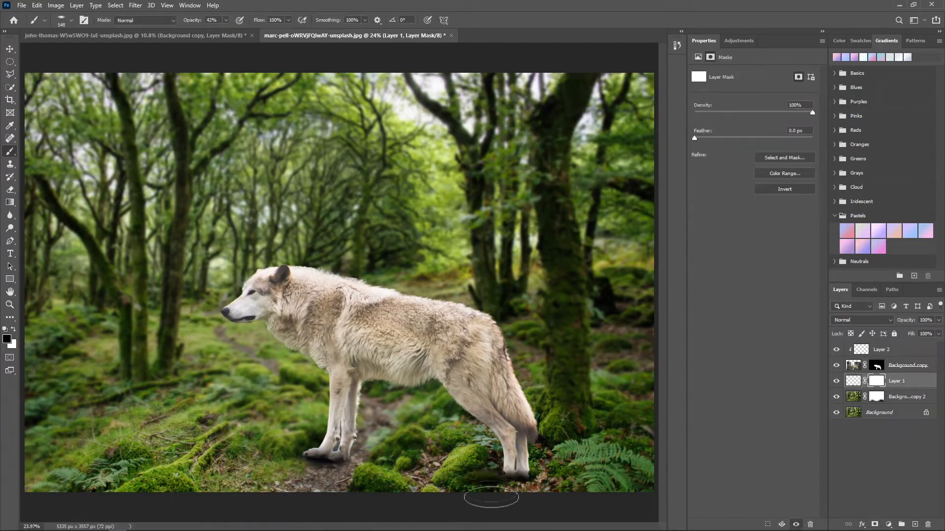
pyautogui.hotkey('ctrl', '2')
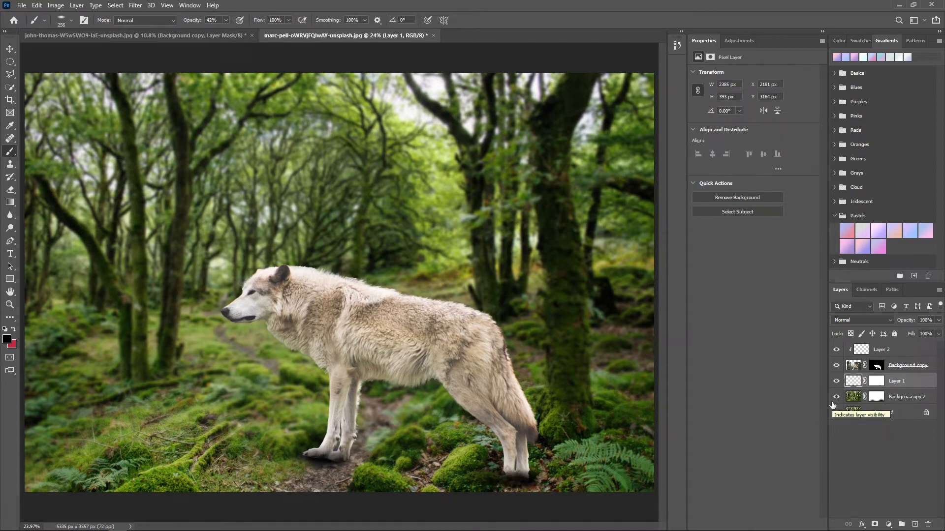
# Step: Duplicate the original forest Background, add a layer mask to the copy, and bring it to the top of the layer stack
pyautogui.click(901, 400)
pyautogui.moveTo(905, 412); pyautogui.dragTo(912, 497)
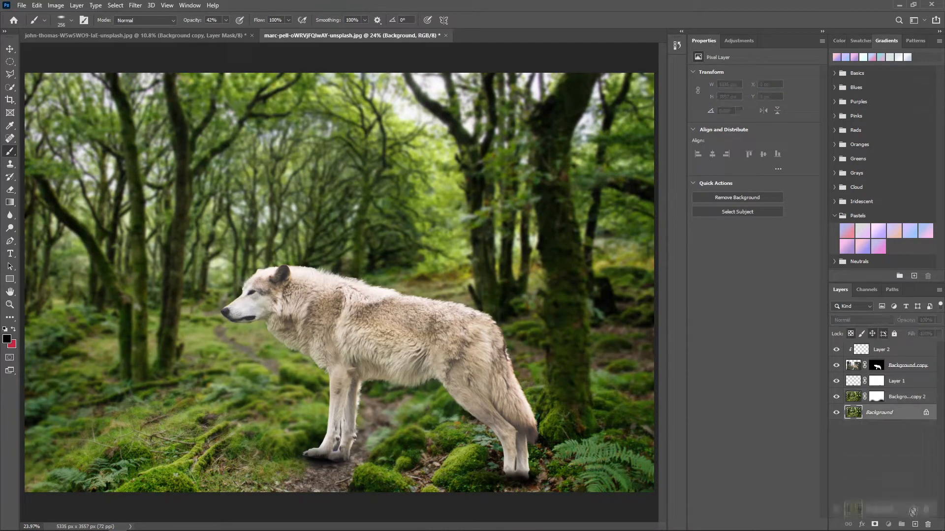
pyautogui.click(875, 524)
pyautogui.hotkey('ctrl', 'shift', ']')
pyautogui.hotkey('ctrl', 'i')
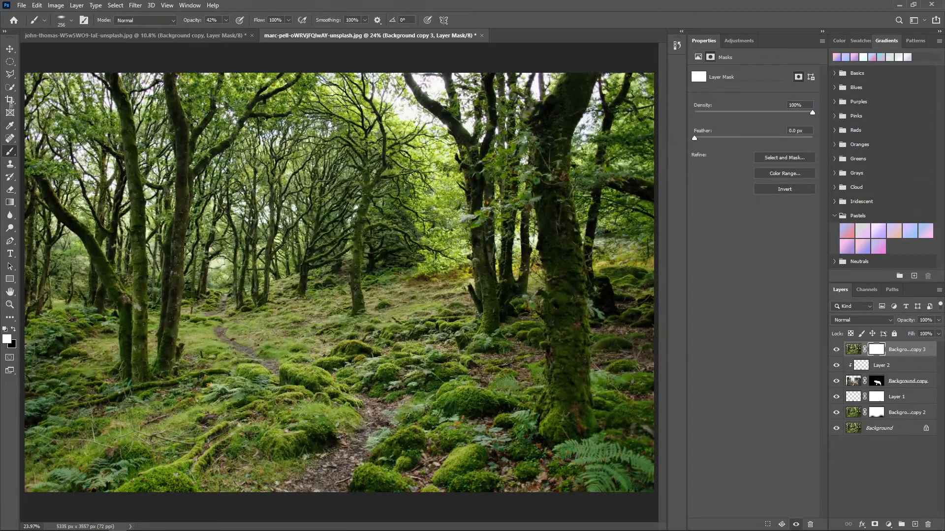
# Step: Select the mossy rocks along the forest copy's lower edge and replace the copy's mask with one made from this selection
pyautogui.press('w')
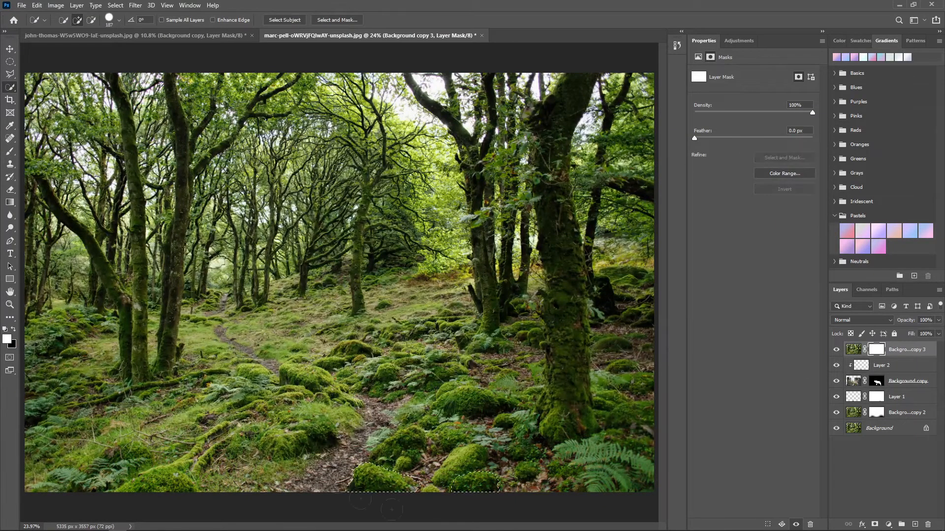
pyautogui.hotkey('ctrl', 'z')
pyautogui.click(852, 349)
pyautogui.click(874, 523)
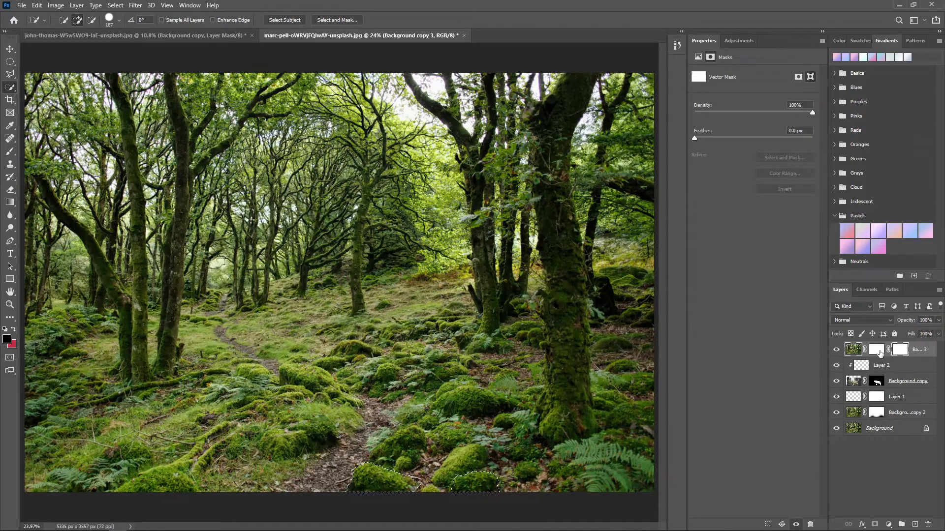
pyautogui.click(875, 365)
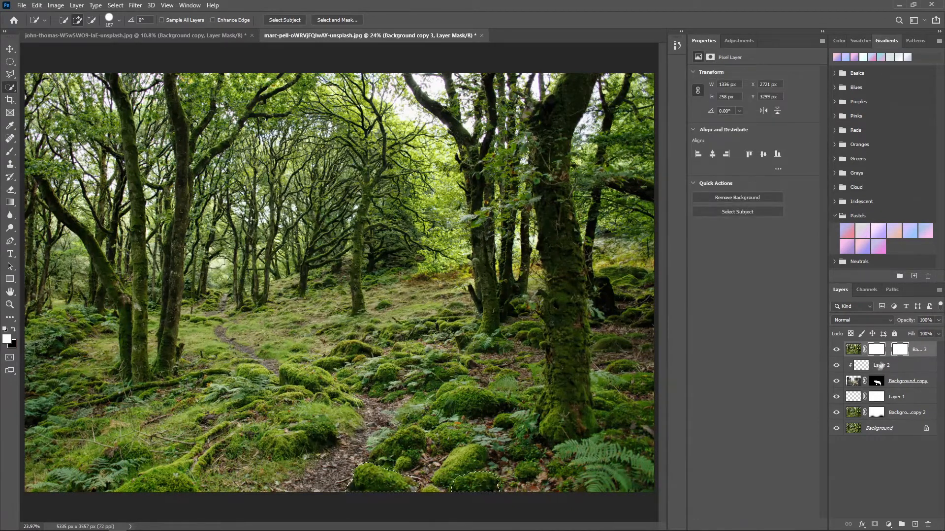
pyautogui.click(851, 352)
pyautogui.moveTo(876, 349); pyautogui.dragTo(928, 524)
pyautogui.press('Return')
pyautogui.press('Return')
pyautogui.click(875, 524)
# Step: Scale the masked mossy rocks to about 169%, rotate them 5.49°, and place them in front of the wolf's front paws
pyautogui.hotkey('ctrl', 't')
pyautogui.moveTo(398, 484); pyautogui.dragTo(341, 473)
pyautogui.moveTo(601, 486); pyautogui.dragTo(667, 529)
pyautogui.moveTo(438, 469); pyautogui.dragTo(243, 251)
pyautogui.moveTo(110, 331); pyautogui.dragTo(94, 517)
pyautogui.moveTo(340, 476); pyautogui.dragTo(491, 427)
pyautogui.moveTo(249, 480); pyautogui.dragTo(248, 490)
pyautogui.moveTo(303, 465); pyautogui.dragTo(303, 479)
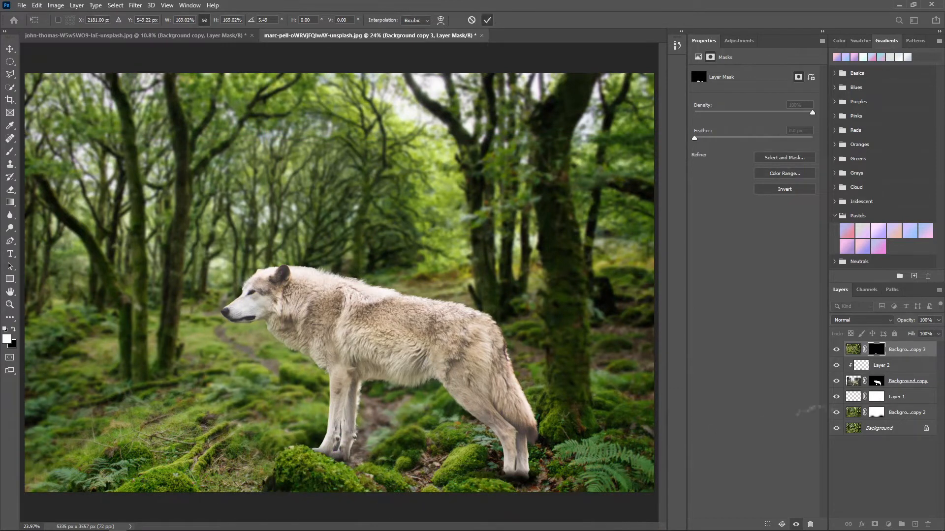
# Step: Apply a 5.0-pixel Gaussian Blur to the foreground rocks and retouch their outer edge with the Clone Stamp
pyautogui.click(852, 349)
pyautogui.click(135, 5)
pyautogui.moveTo(148, 116)
pyautogui.click(276, 155)
pyautogui.moveTo(624, 264); pyautogui.dragTo(612, 264)
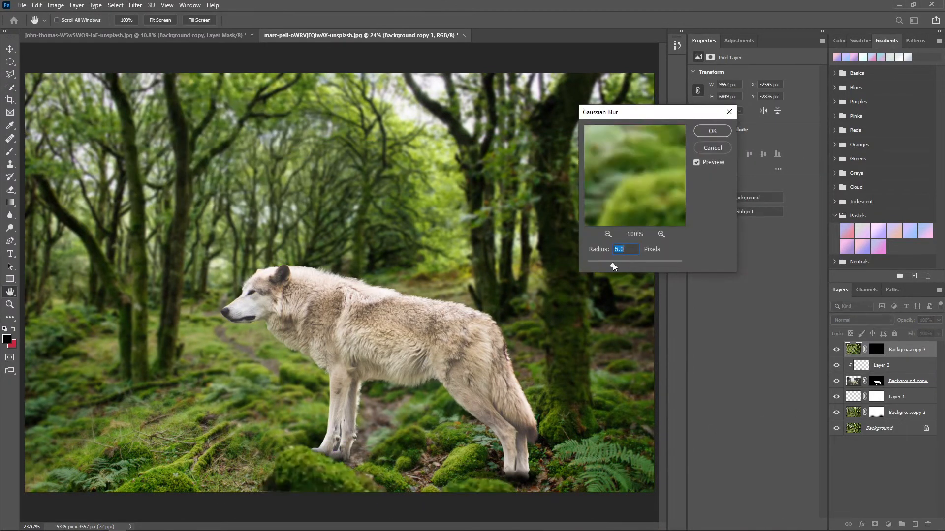
pyautogui.click(712, 131)
pyautogui.click(5, 166)
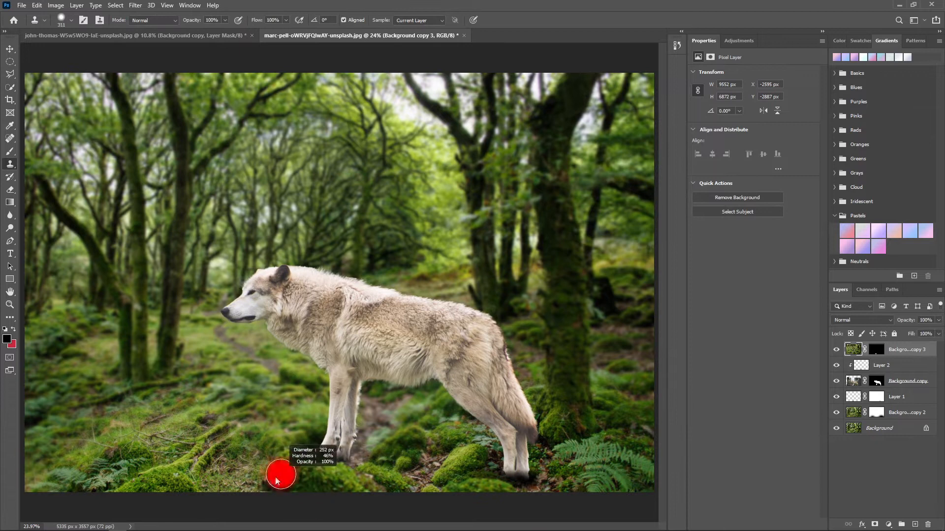
# Step: Crop a thin strip off the image's lower edge, reducing the height to 3499 px
pyautogui.click(9, 99)
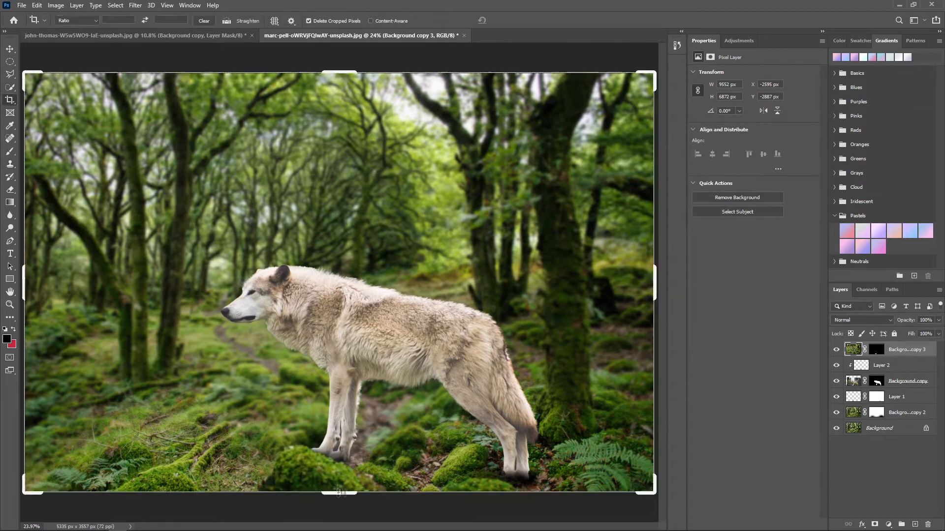
pyautogui.moveTo(338, 491); pyautogui.dragTo(338, 485)
pyautogui.click(513, 19)
# Step: Rotate the placed 19-2-web rider to about -177° and seat it on the wolf's back
pyautogui.press('z')
pyautogui.moveTo(339, 357); pyautogui.dragTo(298, 357)
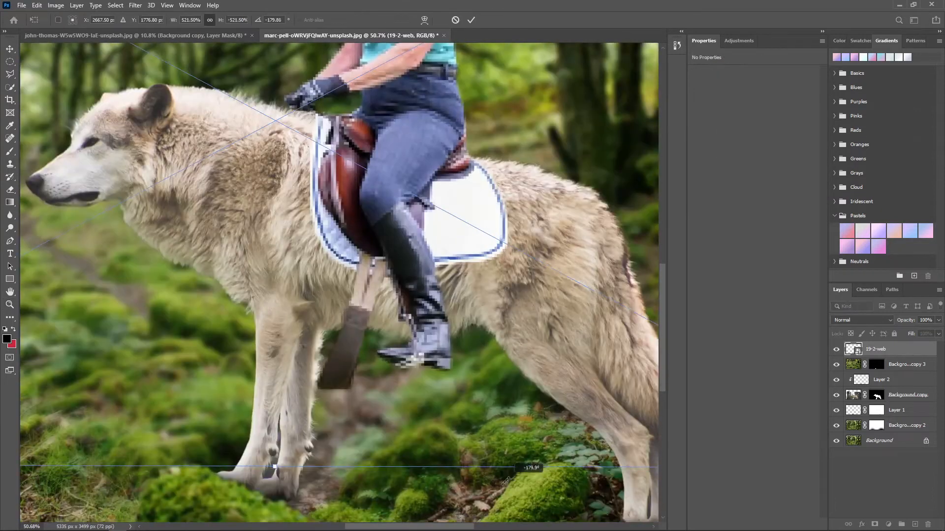
pyautogui.moveTo(506, 481); pyautogui.dragTo(491, 491)
pyautogui.moveTo(388, 304); pyautogui.dragTo(389, 298)
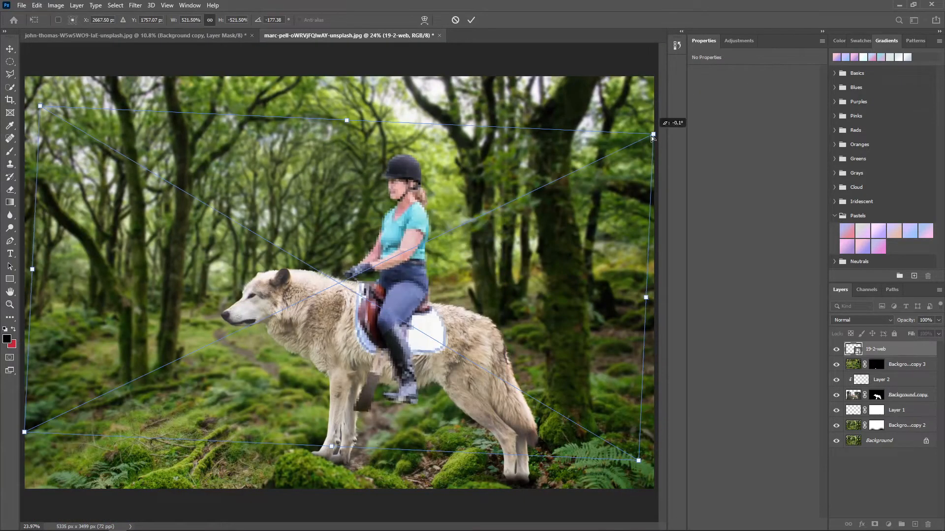
pyautogui.press('Return')
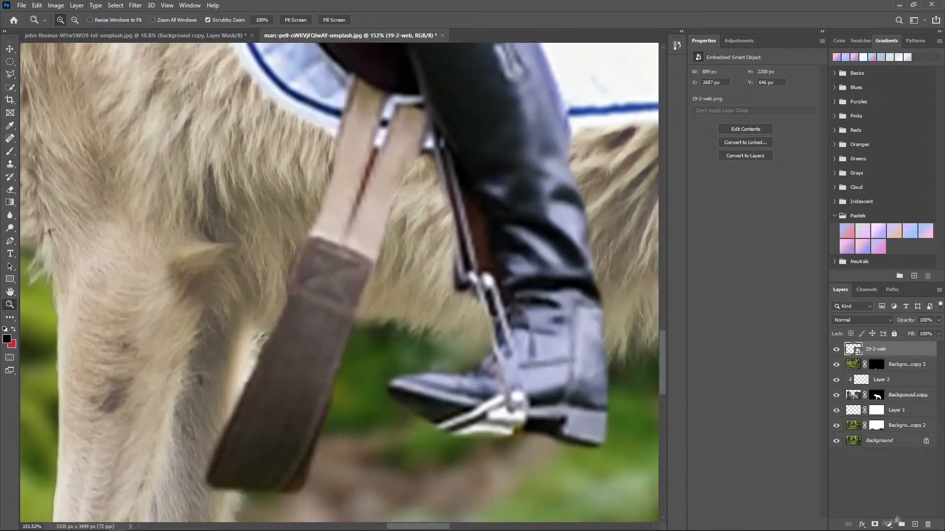
# Step: Add a layer mask to the rider and paint out the hanging girth strap and rough edges around the saddle pad
pyautogui.click(874, 524)
pyautogui.press('b')
pyautogui.moveTo(297, 327)
pyautogui.mouseDown()
pyautogui.moveTo(258, 460)
pyautogui.moveTo(294, 368)
pyautogui.mouseUp()
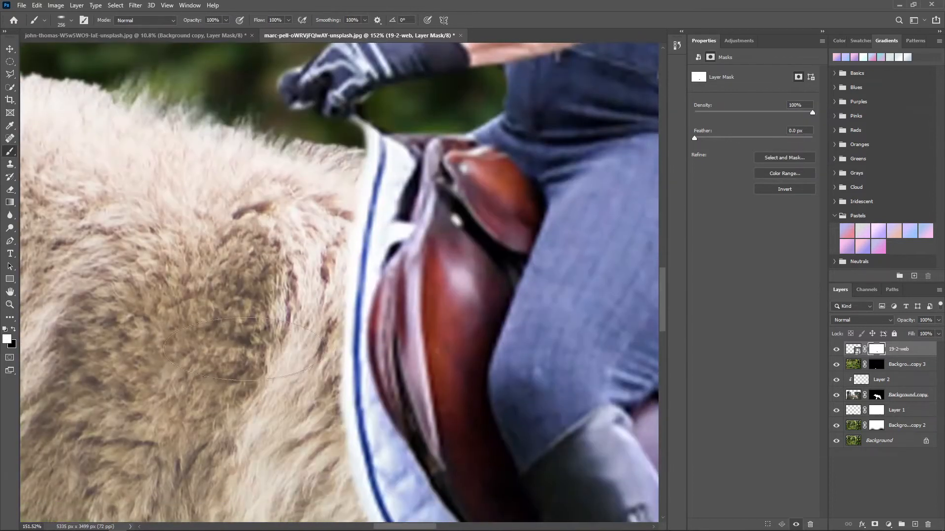
pyautogui.rightClick(317, 408)
pyautogui.doubleClick(318, 409)
pyautogui.scroll(-5, 305, 383)
pyautogui.press('x')
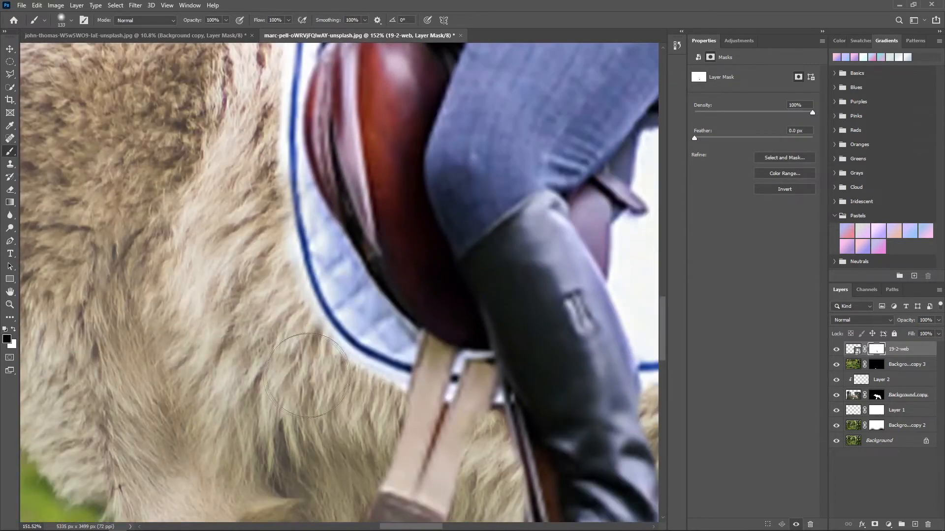
pyautogui.scroll(-4, 275, 388)
pyautogui.scroll(8, 390, 353)
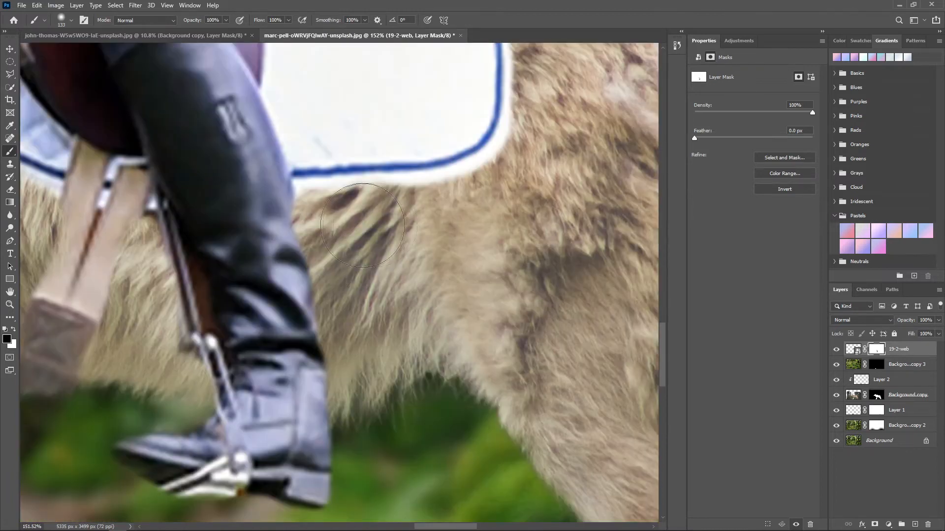
pyautogui.scroll(5, 262, 125)
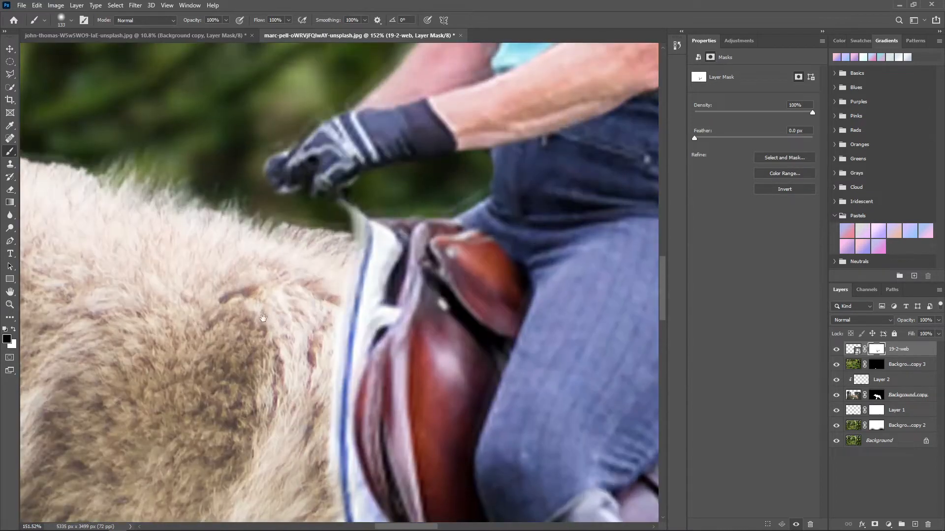
pyautogui.hotkey('ctrl', 't')
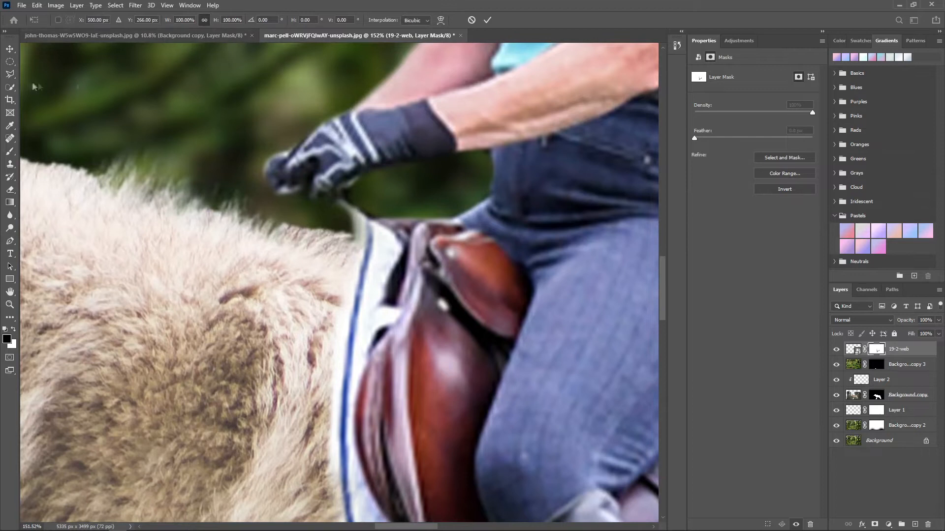
pyautogui.click(10, 87)
pyautogui.rightClick(402, 158)
pyautogui.click(428, 243)
pyautogui.press('Escape')
pyautogui.rightClick(339, 171)
pyautogui.click(330, 266)
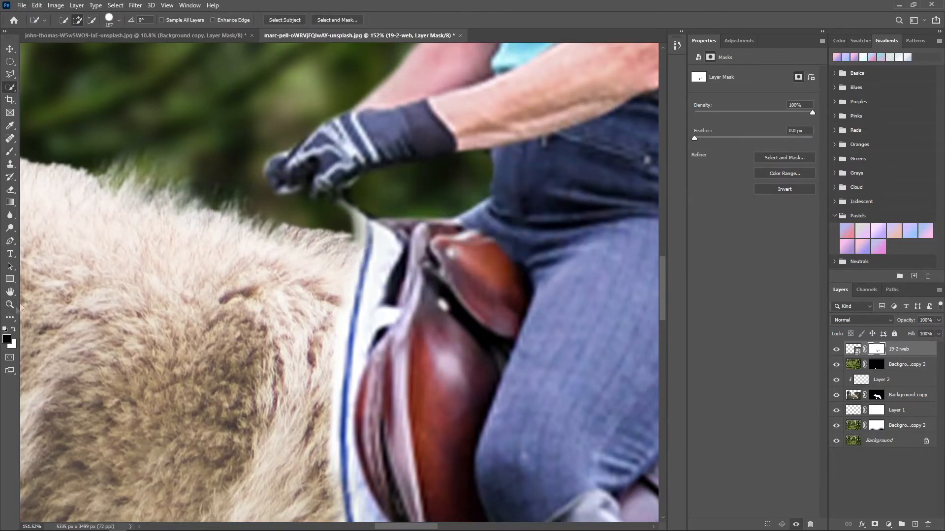
pyautogui.hotkey('ctrl', '0')
pyautogui.hotkey('ctrl', 't')
pyautogui.moveTo(60, 97); pyautogui.dragTo(95, 117)
pyautogui.hotkey('ctrl', 'z')
pyautogui.rightClick(59, 79)
pyautogui.click(84, 152)
pyautogui.press('Return')
pyautogui.press('Escape')
# Step: Rasterize the rider layer and warp it with a 5 x 5 grid to fit the wolf's back
pyautogui.rightClick(853, 353)
pyautogui.rightClick(908, 354)
pyautogui.click(802, 320)
pyautogui.click(338, 313)
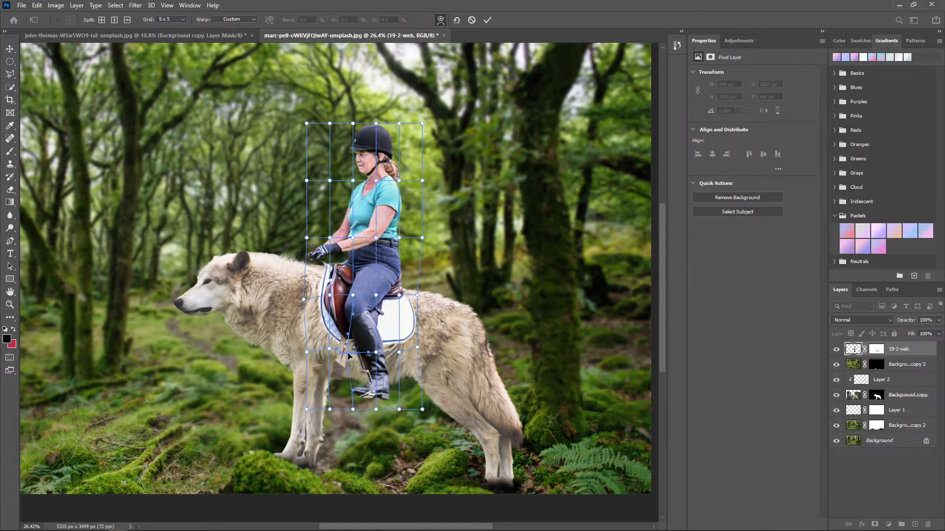
pyautogui.click(487, 20)
# Step: Rotate the warped rider by about -3° and shift it so the saddle sits closely on the wolf's back
pyautogui.scroll(5, 352, 261)
pyautogui.hotkey('ctrl', 't')
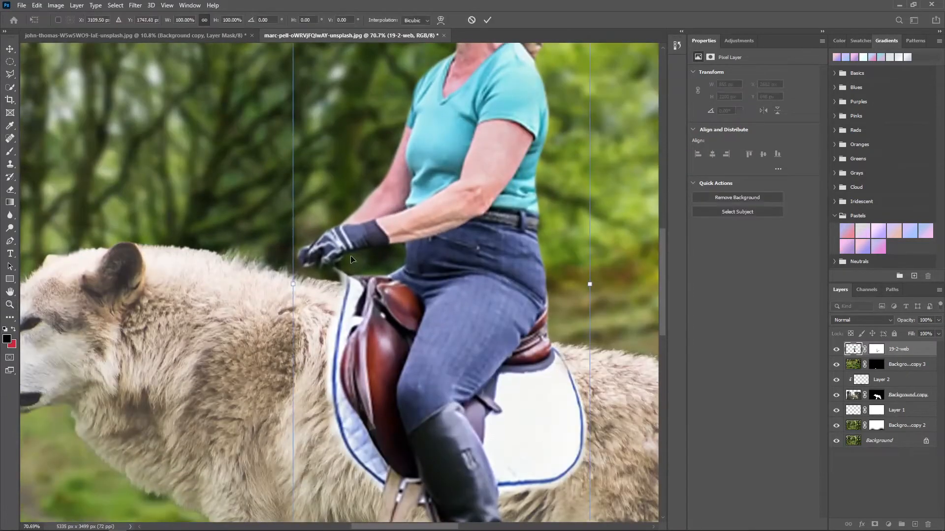
pyautogui.moveTo(352, 260); pyautogui.dragTo(362, 261)
pyautogui.moveTo(597, 288); pyautogui.dragTo(597, 280)
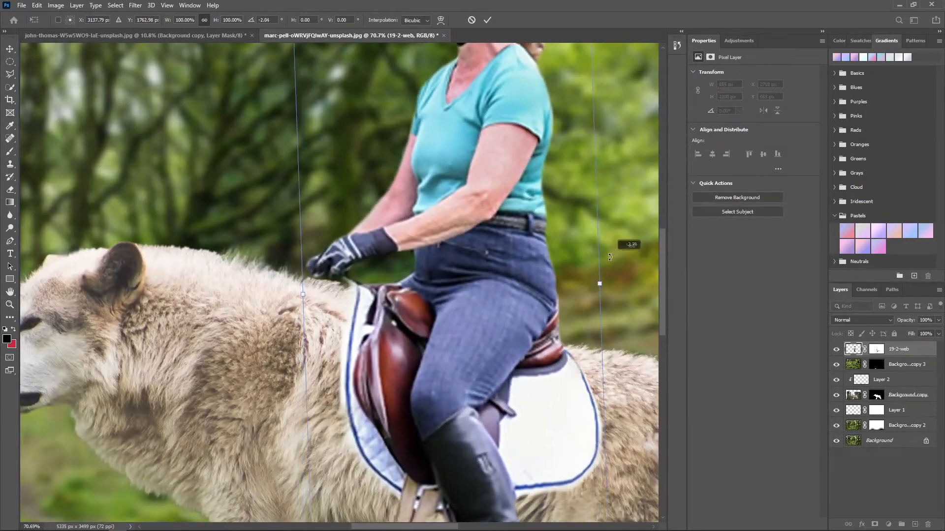
pyautogui.moveTo(526, 287); pyautogui.dragTo(530, 297)
pyautogui.press('Return')
# Step: Paint on the rider's layer mask to hide the stirrup strap and iron beside the boot
pyautogui.press('z')
pyautogui.hotkey('ctrl', '0')
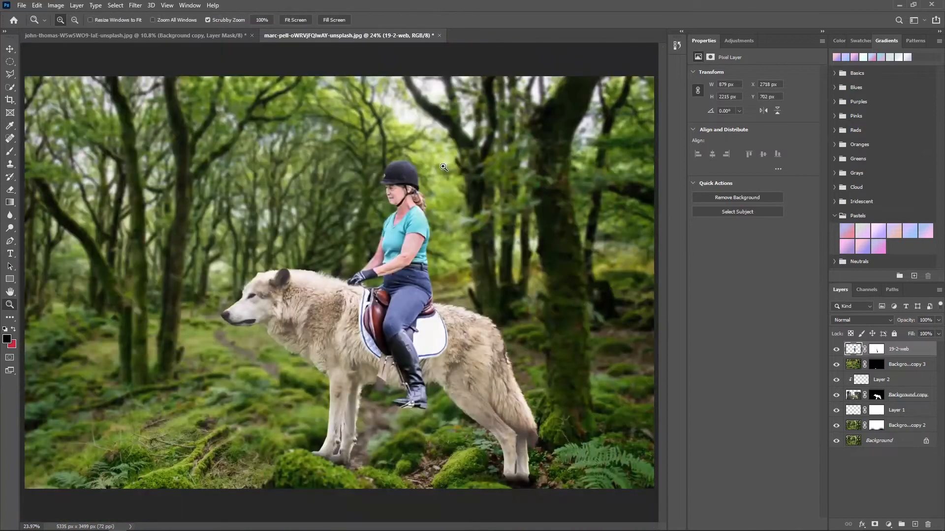
pyautogui.moveTo(403, 427); pyautogui.dragTo(433, 427)
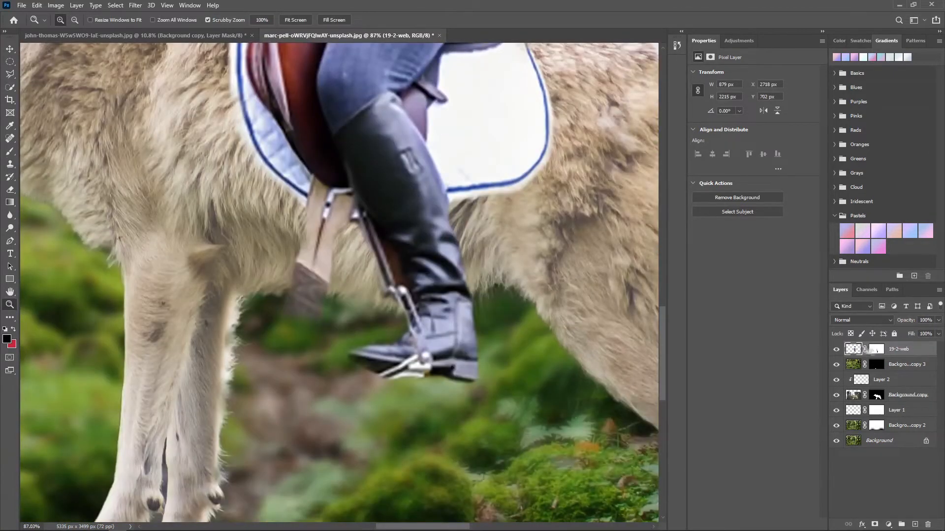
pyautogui.hotkey('ctrl', '\\')
pyautogui.press('b')
pyautogui.rightClick(416, 288)
pyautogui.moveTo(415, 285); pyautogui.dragTo(401, 285)
pyautogui.press('super')
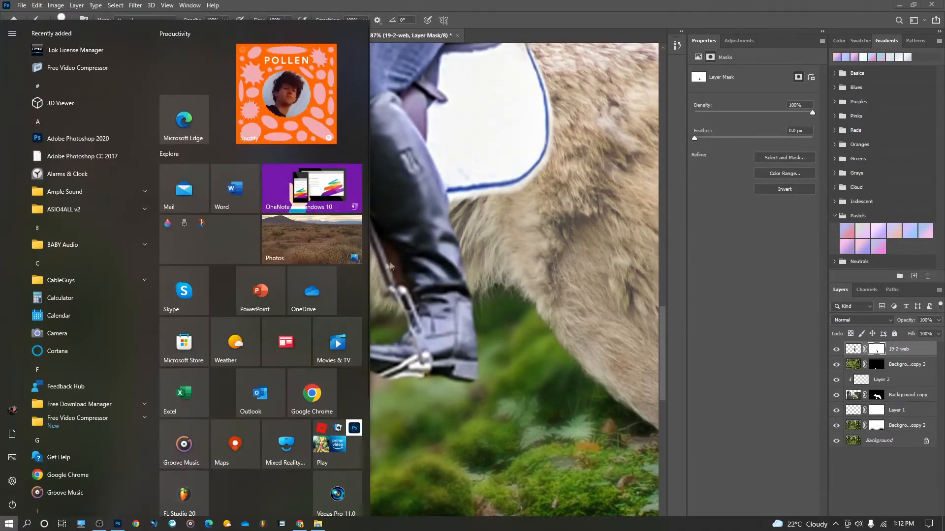
pyautogui.press('super')
pyautogui.rightClick(376, 241)
pyautogui.press('Escape')
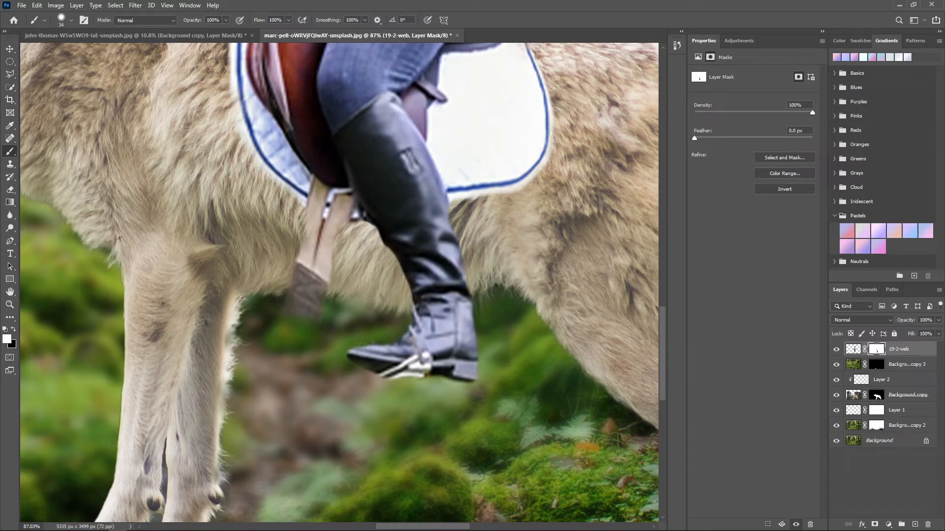
# Step: Clone boot leather over the stirrup remains on the rider's foot and sole
pyautogui.press('s')
pyautogui.hotkey('ctrl', '2')
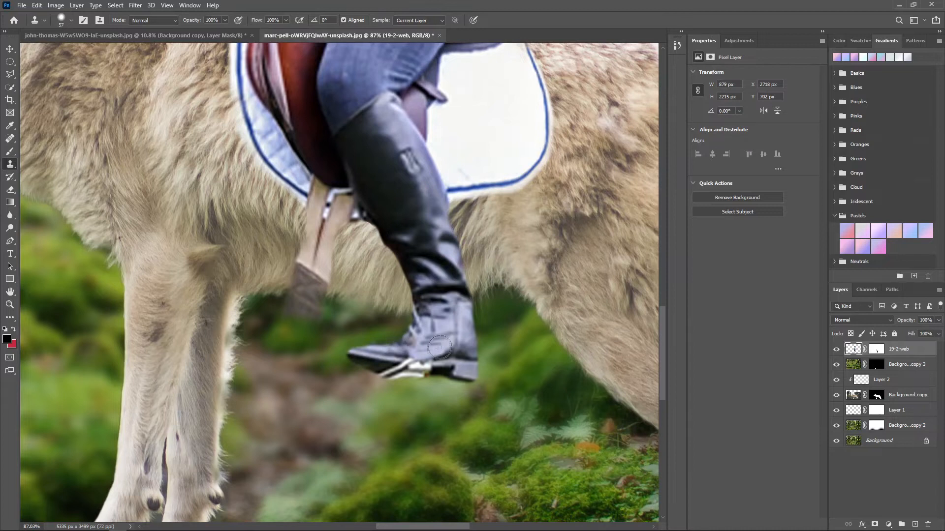
pyautogui.moveTo(393, 351); pyautogui.dragTo(384, 351)
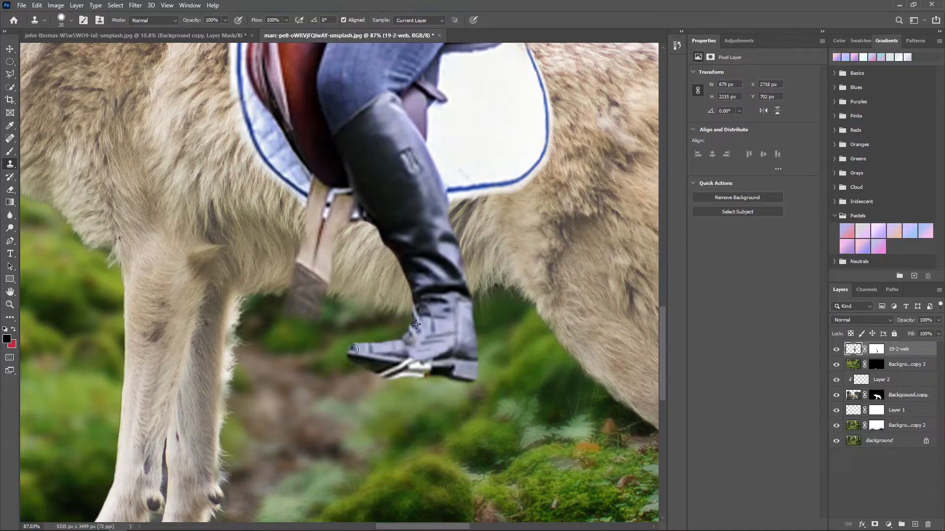
pyautogui.rightClick(365, 348)
pyautogui.press('Escape')
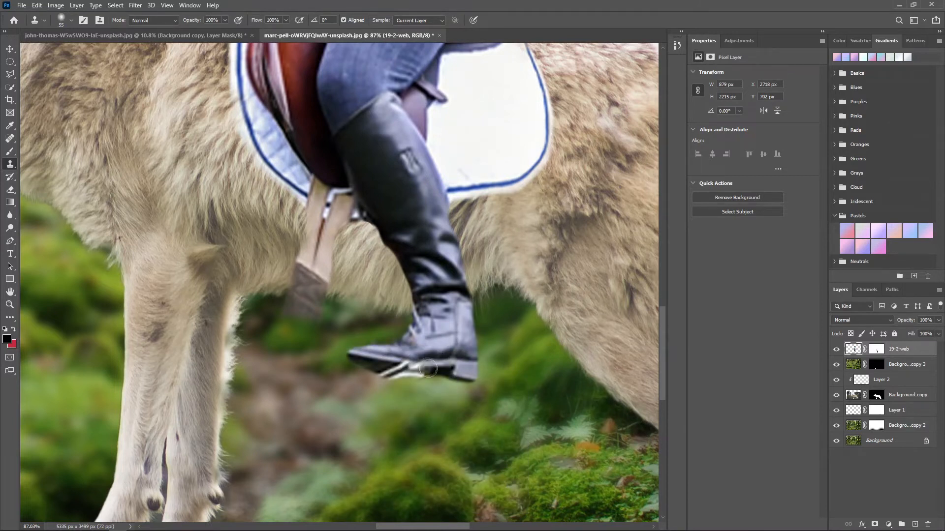
pyautogui.moveTo(408, 375); pyautogui.dragTo(384, 372)
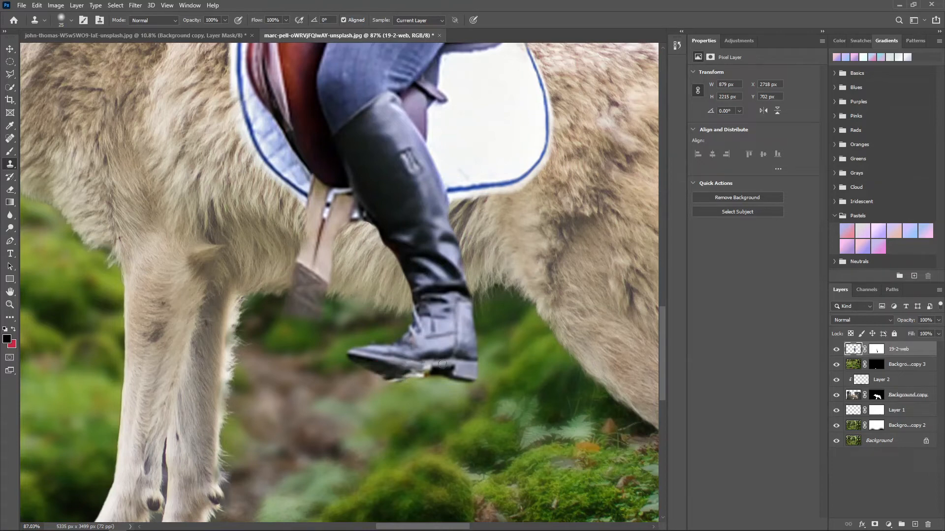
# Step: Paint on the rider's layer mask with a soft brush to trim the loose end of the hanging strap
pyautogui.hotkey('ctrl', '\\')
pyautogui.rightClick(381, 384)
pyautogui.press('Escape')
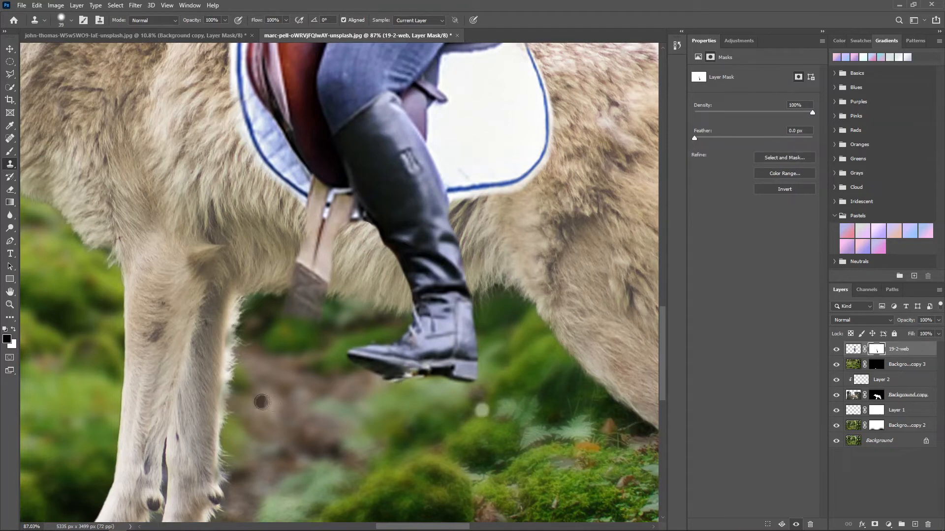
pyautogui.moveTo(276, 312)
pyautogui.mouseDown()
pyautogui.moveTo(283, 310)
pyautogui.moveTo(269, 313)
pyautogui.mouseUp()
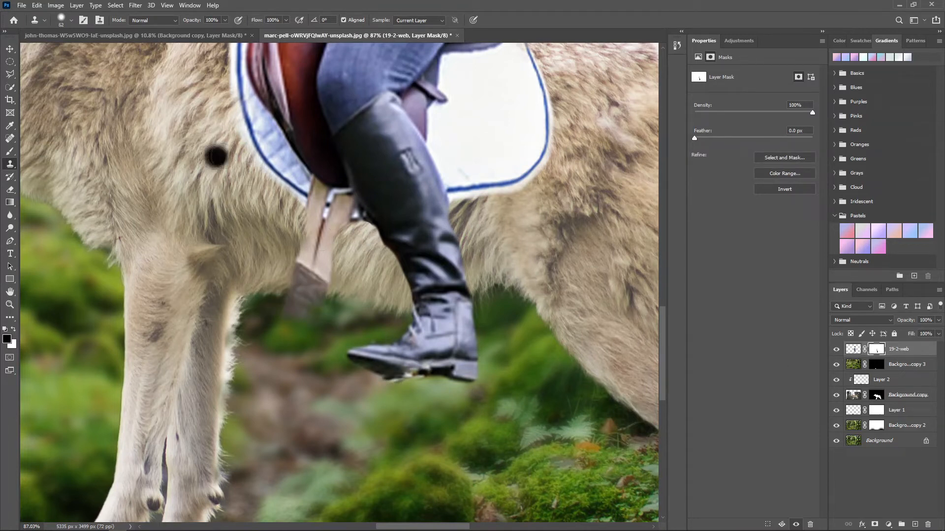
pyautogui.click(10, 152)
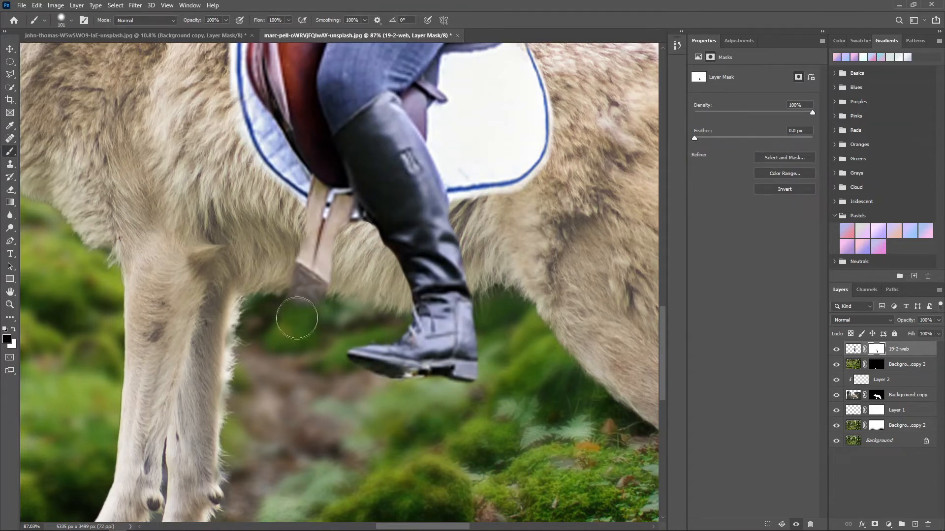
pyautogui.press('z')
pyautogui.hotkey('ctrl', '0')
pyautogui.doubleClick(929, 352)
pyautogui.click(503, 441)
pyautogui.moveTo(636, 358); pyautogui.dragTo(654, 368)
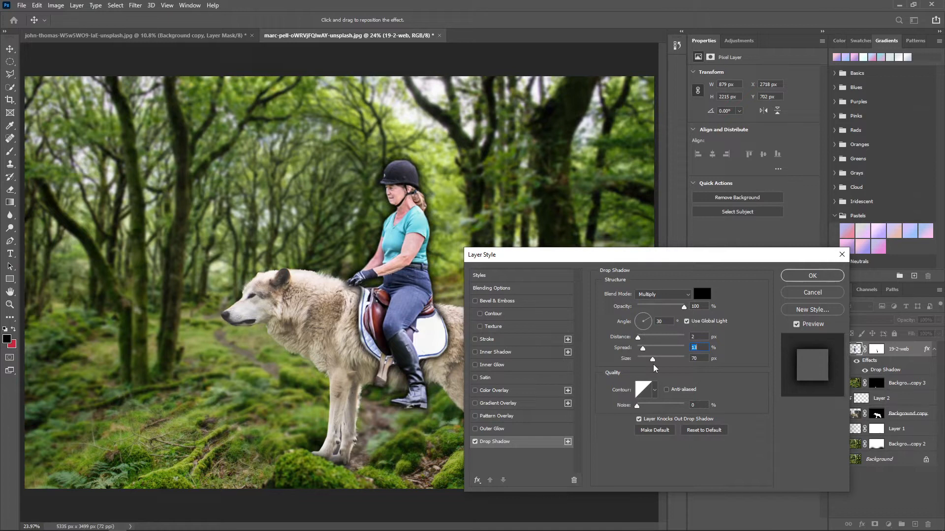
pyautogui.press('Escape')
# Step: Create a new layer below the rider and paint a soft black shadow along the front of the saddle pad and boot
pyautogui.click(902, 380)
pyautogui.click(900, 365)
pyautogui.click(915, 524)
pyautogui.moveTo(388, 320); pyautogui.dragTo(433, 320)
pyautogui.press('b')
pyautogui.hotkey('ctrl', 'z')
pyautogui.moveTo(289, 261)
pyautogui.mouseDown()
pyautogui.moveTo(291, 308)
pyautogui.moveTo(345, 450)
pyautogui.moveTo(302, 317)
pyautogui.mouseUp()
pyautogui.rightClick(299, 293)
pyautogui.press('Escape')
pyautogui.moveTo(295, 335); pyautogui.dragTo(282, 408)
# Step: Continue the black contact shadow around the lower, rear and upper front edges of the saddle pad
pyautogui.moveTo(445, 304); pyautogui.dragTo(511, 295)
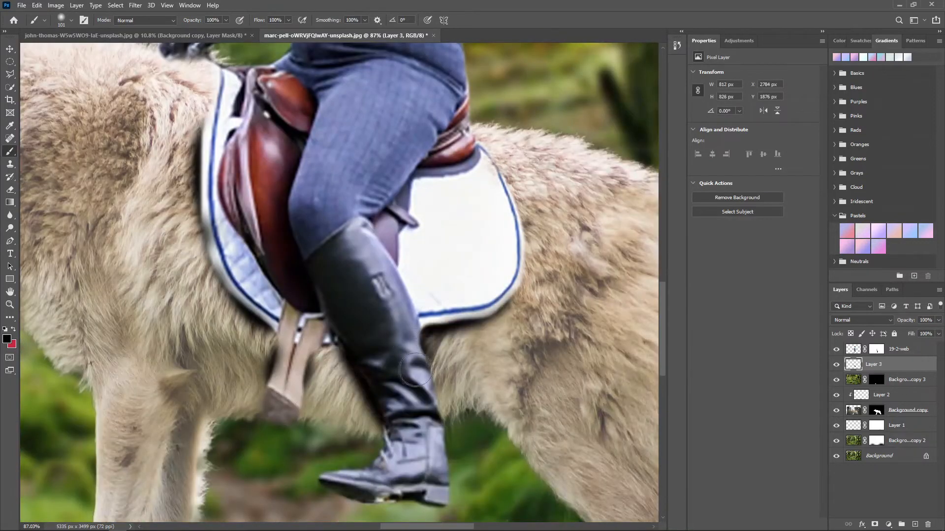
pyautogui.moveTo(526, 261); pyautogui.dragTo(479, 122)
pyautogui.moveTo(204, 54); pyautogui.dragTo(248, 148)
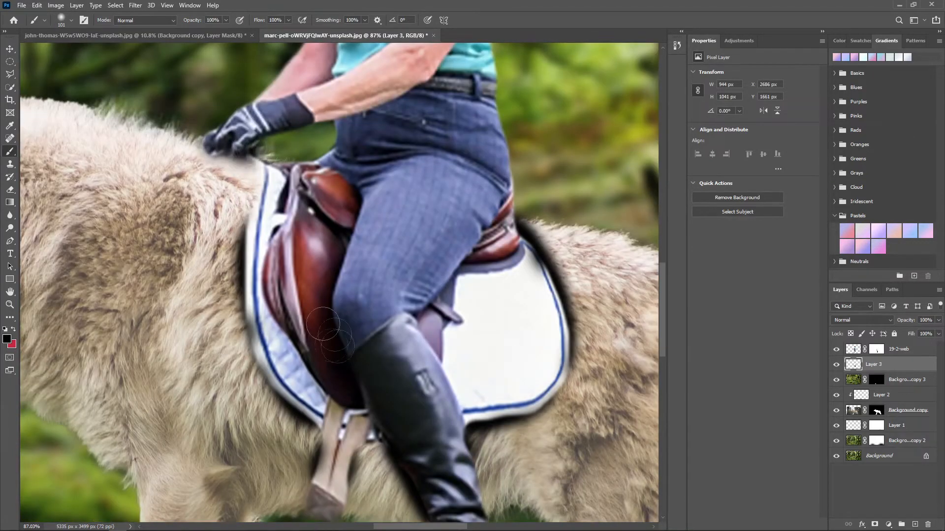
pyautogui.moveTo(378, 435); pyautogui.dragTo(370, 364)
# Step: Lower the saddle shadow layer's opacity to 56% and add a layer mask to it
pyautogui.moveTo(892, 324); pyautogui.dragTo(899, 323)
pyautogui.click(875, 524)
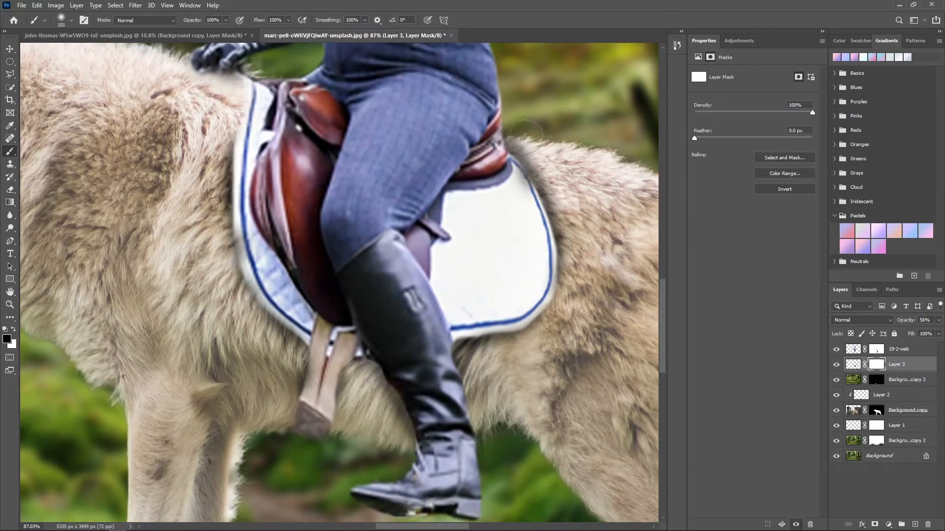
pyautogui.press('z')
pyautogui.hotkey('ctrl', '0')
pyautogui.click(886, 456)
pyautogui.click(905, 349)
pyautogui.click(888, 524)
pyautogui.click(905, 354)
pyautogui.moveTo(814, 173); pyautogui.dragTo(768, 175)
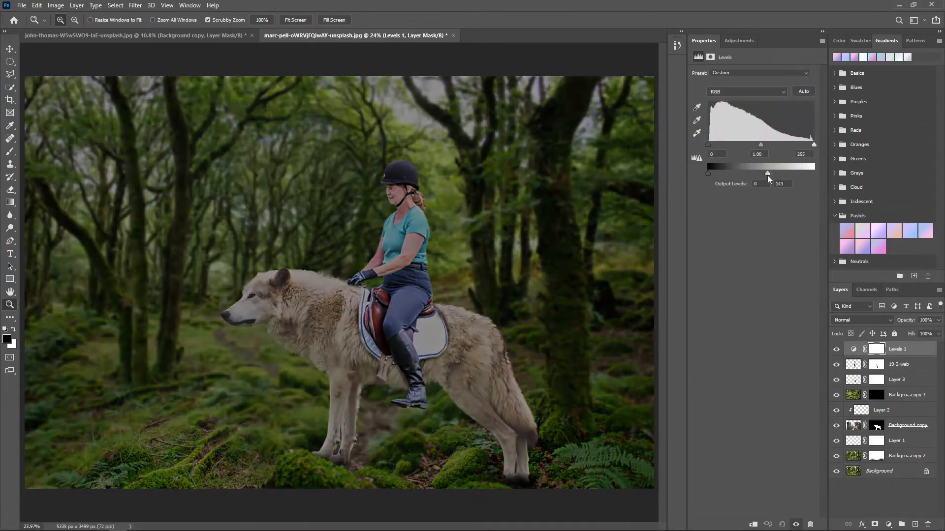
pyautogui.moveTo(775, 41); pyautogui.dragTo(674, 64)
pyautogui.hotkey('ctrl', 'i')
# Step: Add a Levels adjustment clipped to the rider layer and set its white output level to 144
pyautogui.click(888, 525)
pyautogui.doubleClick(853, 349)
pyautogui.moveTo(795, 194); pyautogui.dragTo(748, 195)
pyautogui.click(733, 229)
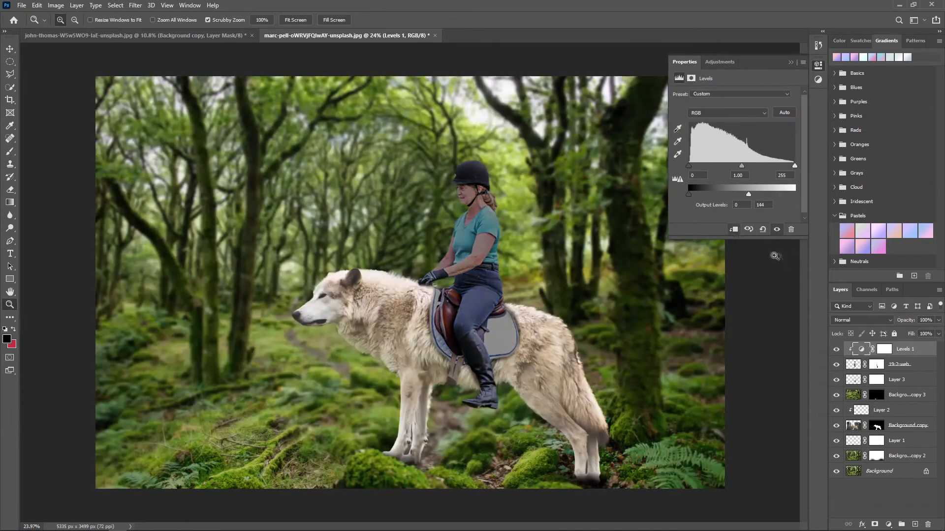
# Step: Invert the rider's Levels mask and paint soft white shading over the rider with a 21% opacity brush
pyautogui.click(884, 349)
pyautogui.hotkey('ctrl', 'i')
pyautogui.press('b')
pyautogui.press('d')
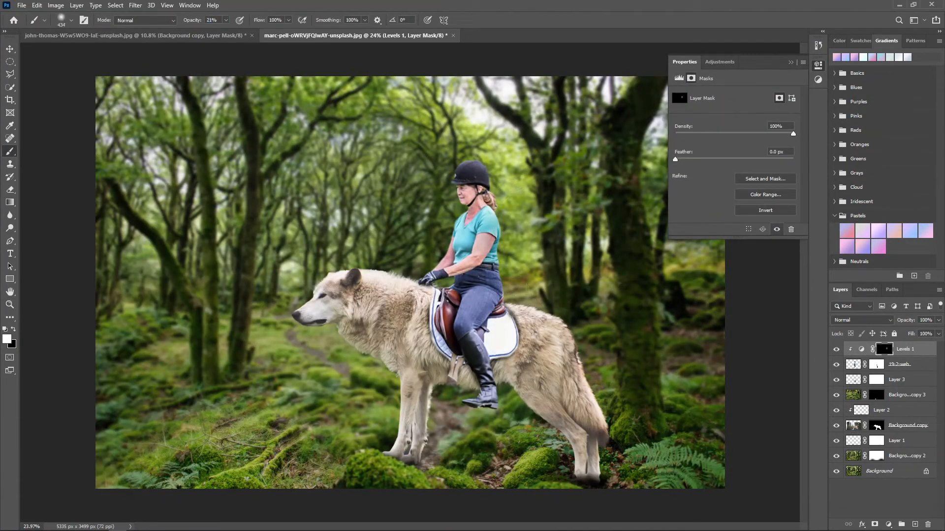
# Step: Add a Levels adjustment clipped to the wolf layer and set its white output level to 156
pyautogui.click(905, 425)
pyautogui.click(888, 524)
pyautogui.click(881, 428)
pyautogui.click(733, 229)
pyautogui.moveTo(795, 194); pyautogui.dragTo(754, 195)
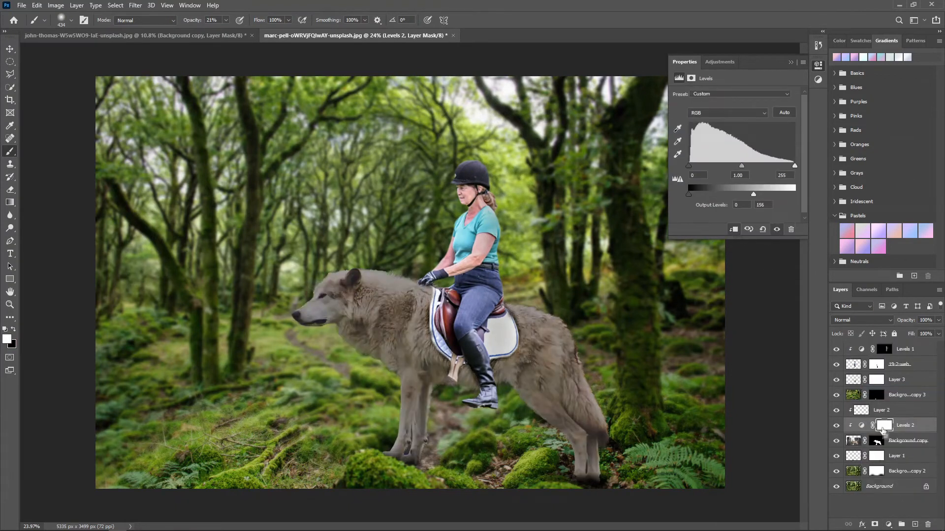
# Step: Invert the wolf's Levels mask and paint white shading over the wolf's hindquarters and belly
pyautogui.hotkey('ctrl', 'i')
pyautogui.moveTo(585, 344)
pyautogui.mouseDown()
pyautogui.moveTo(570, 383)
pyautogui.moveTo(531, 324)
pyautogui.mouseUp()
pyautogui.moveTo(529, 431); pyautogui.dragTo(428, 384)
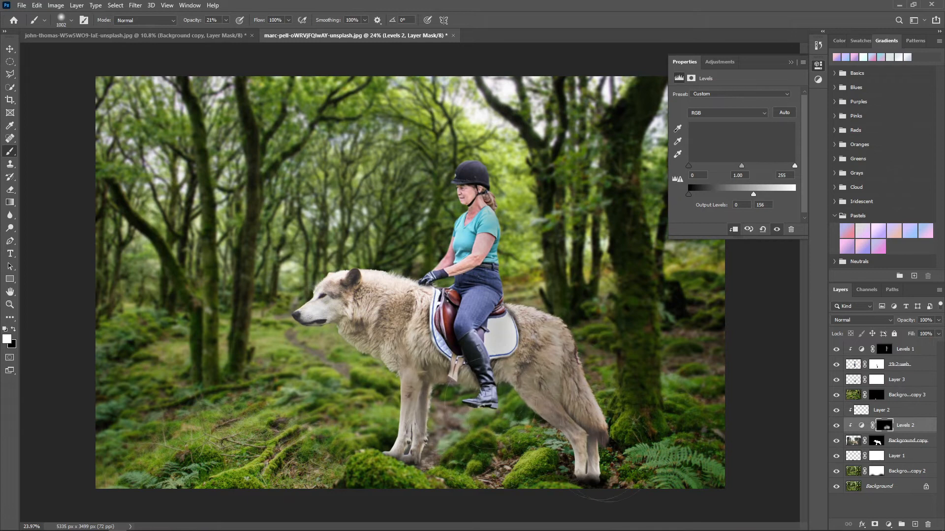
# Step: Add a Brightness/Contrast adjustment clipped to the wolf with contrast set to 100
pyautogui.click(888, 524)
pyautogui.click(880, 381)
pyautogui.moveTo(735, 143); pyautogui.dragTo(821, 154)
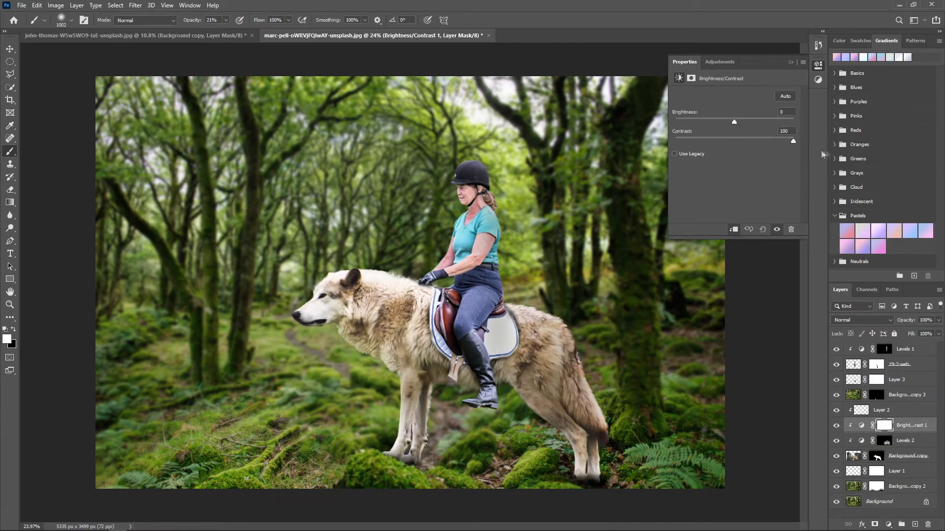
pyautogui.click(791, 63)
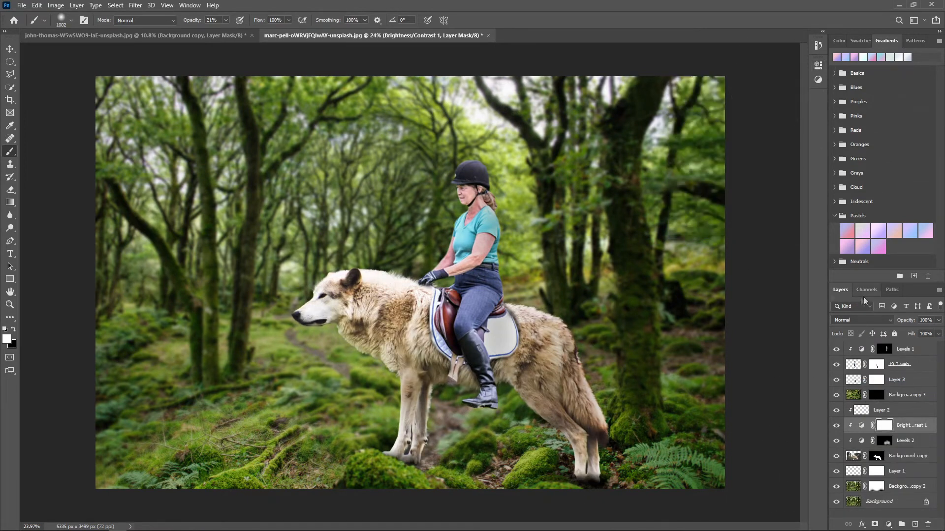
# Step: Crop the forest behind the wolf's tail so the image is about 4109 px wide
pyautogui.press('c')
pyautogui.moveTo(727, 284); pyautogui.dragTo(669, 253)
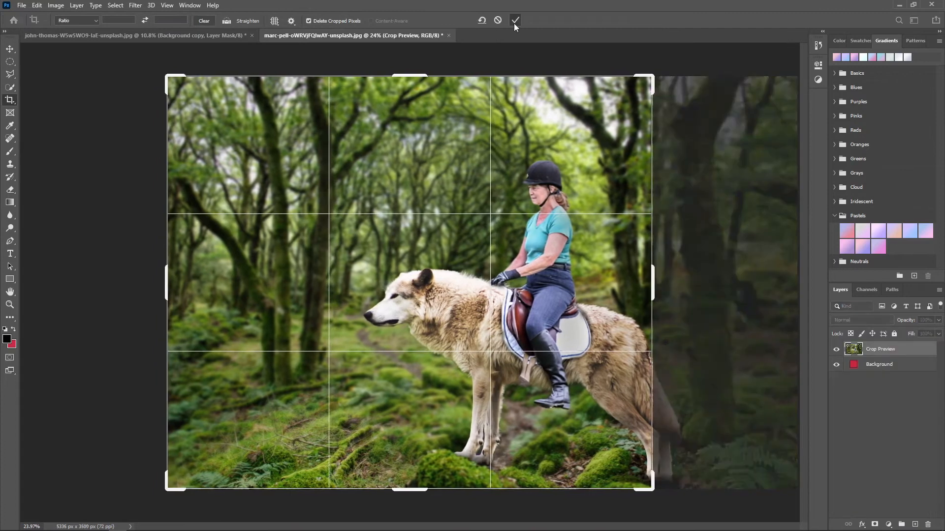
pyautogui.click(514, 22)
# Step: Add a Color Lookup adjustment at the top of the layer stack using the EdgyAmber.3DL table
pyautogui.click(753, 95)
pyautogui.click(736, 105)
pyautogui.scroll(-6, 737, 96)
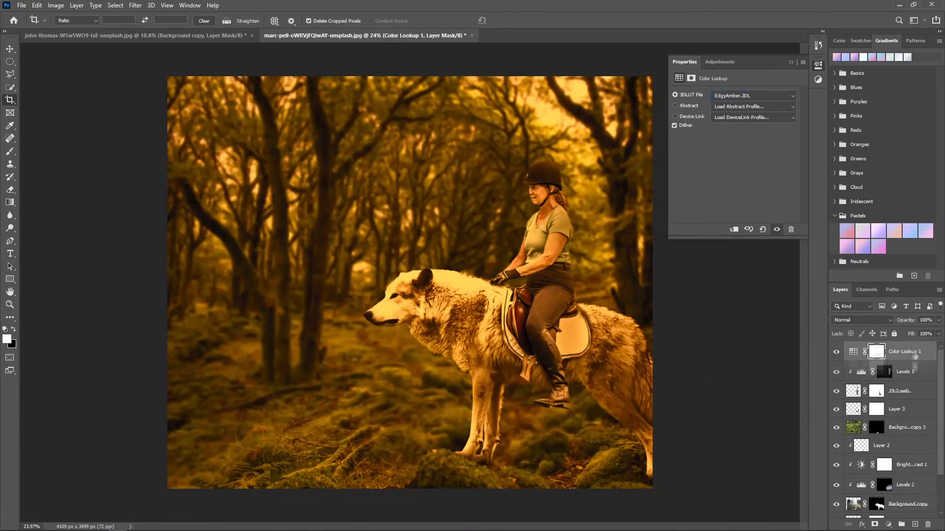
pyautogui.moveTo(915, 356); pyautogui.dragTo(893, 326)
# Step: Add a second Color Lookup adjustment and try film presets, settling on Kodak 5218 Kodak 2383
pyautogui.click(888, 525)
pyautogui.click(892, 472)
pyautogui.click(753, 95)
pyautogui.click(738, 184)
pyautogui.press('Down')
pyautogui.press('Down')
pyautogui.press('Down')
pyautogui.press('Down')
pyautogui.press('Down')
pyautogui.press('Down')
pyautogui.press('Down')
pyautogui.press('Down')
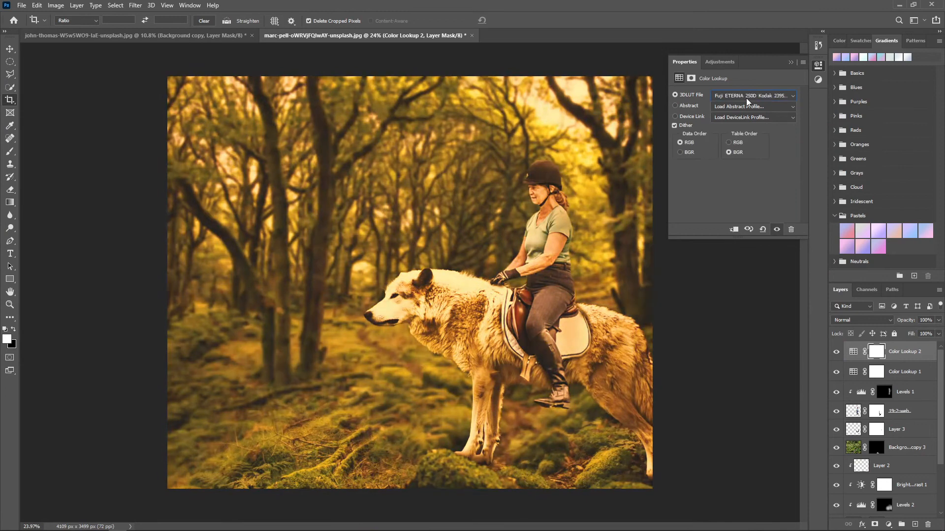
pyautogui.press('Down')
pyautogui.press('Down')
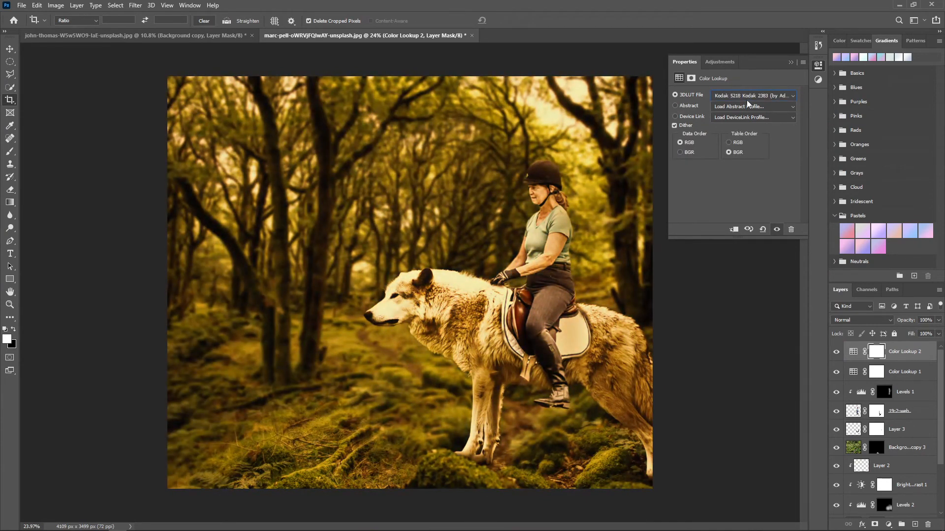
pyautogui.click(791, 62)
# Step: Place the 21-half-frame image from the 42 Green Tree Branch Photo Overlays folder into the composite
pyautogui.click(318, 524)
pyautogui.click(387, 340)
pyautogui.doubleClick(665, 135)
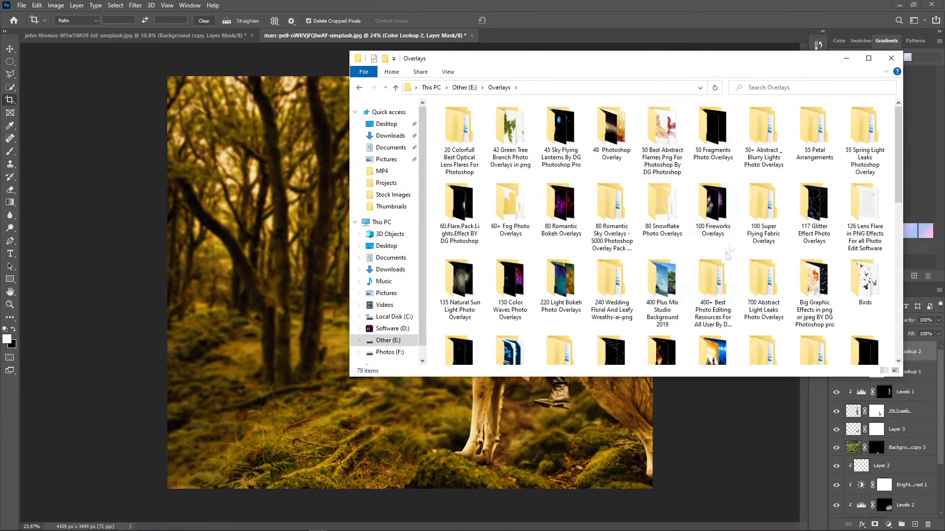
pyautogui.doubleClick(512, 135)
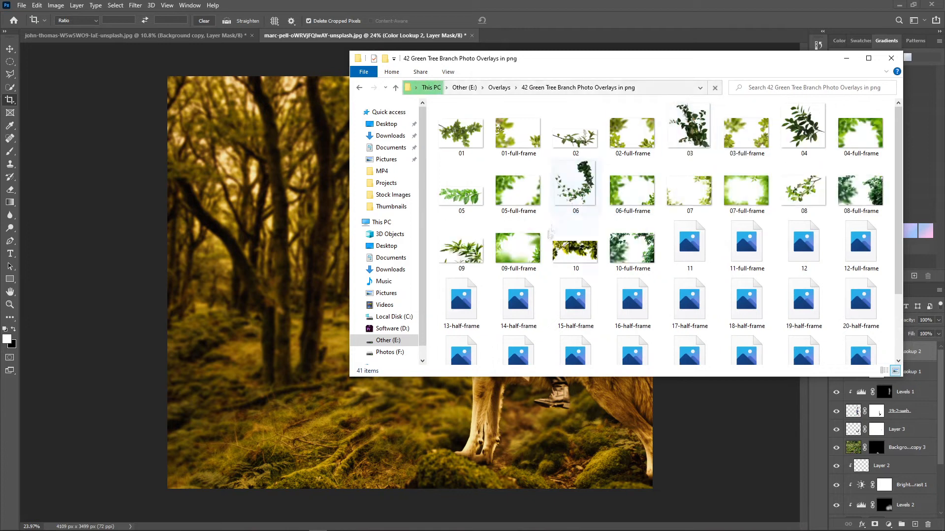
pyautogui.scroll(-3, 640, 270)
pyautogui.moveTo(453, 253); pyautogui.dragTo(410, 282)
# Step: Flip the branch vertically, scale it to about 61%, rotate it about -117° and place it in the foreground beside the wolf's hind legs
pyautogui.rightClick(485, 311)
pyautogui.click(532, 464)
pyautogui.moveTo(504, 339); pyautogui.dragTo(686, 505)
pyautogui.moveTo(576, 266); pyautogui.dragTo(710, 315)
pyautogui.moveTo(608, 209); pyautogui.dragTo(666, 359)
pyautogui.moveTo(603, 379); pyautogui.dragTo(645, 414)
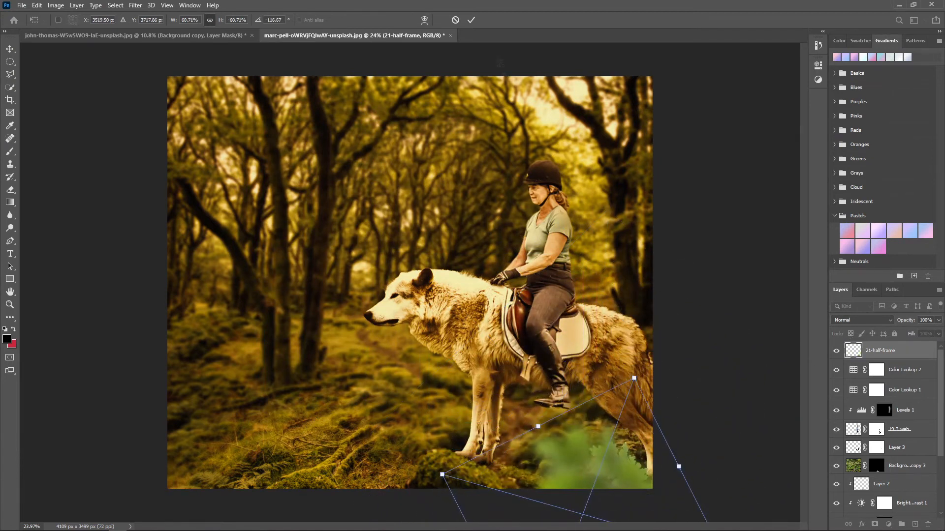
pyautogui.press('Return')
# Step: Move the branch layer below both Color Lookup adjustments and apply a Gaussian Blur to it
pyautogui.press('c')
pyautogui.moveTo(886, 350); pyautogui.dragTo(907, 389)
pyautogui.click(135, 5)
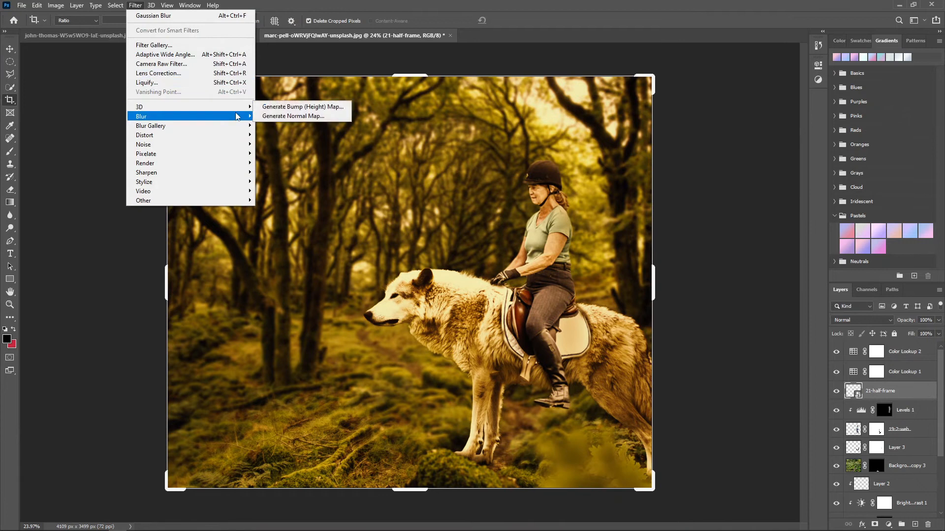
pyautogui.click(290, 163)
pyautogui.press('Return')
# Step: Find the falling leaves folder among the overlays and place Fallink Leaves 04 into the composite
pyautogui.click(448, 512)
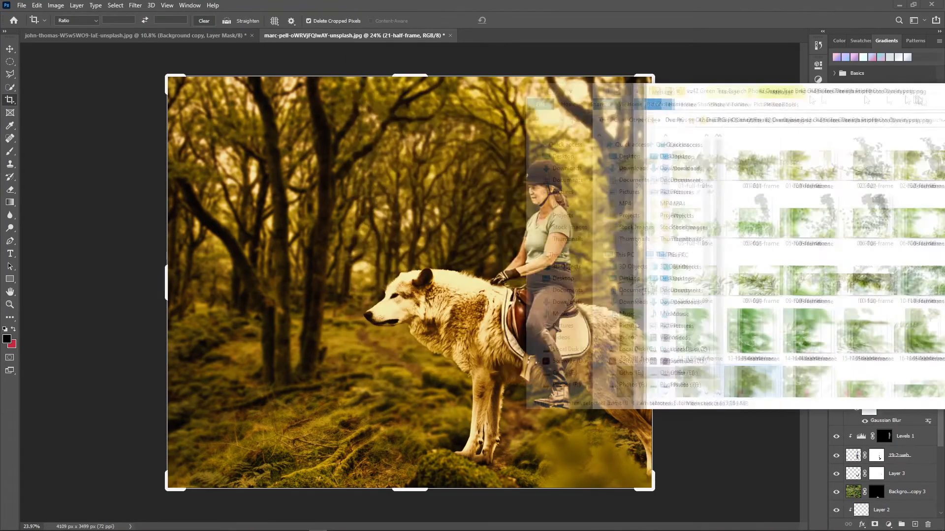
pyautogui.moveTo(916, 99); pyautogui.dragTo(785, 99)
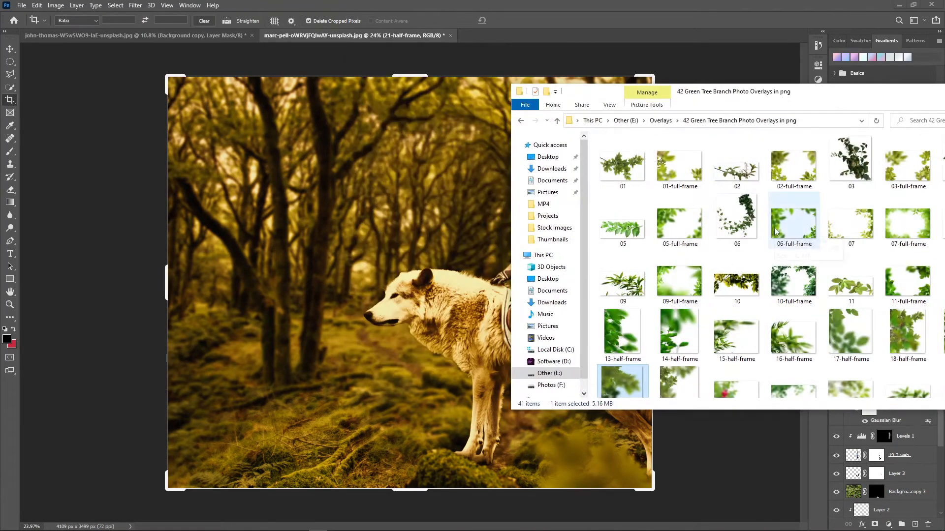
pyautogui.click(794, 279)
pyautogui.scroll(-2, 827, 294)
pyautogui.scroll(2, 827, 294)
pyautogui.click(660, 120)
pyautogui.doubleClick(689, 92)
pyautogui.doubleClick(260, 226)
pyautogui.moveTo(470, 12); pyautogui.dragTo(498, 27)
pyautogui.moveTo(331, 278); pyautogui.dragTo(339, 374)
# Step: Resize and position the falling leaves among the trees in front of the wolf
pyautogui.moveTo(460, 249); pyautogui.dragTo(637, 131)
pyautogui.moveTo(481, 216); pyautogui.dragTo(259, 169)
pyautogui.moveTo(448, 130); pyautogui.dragTo(416, 271)
pyautogui.moveTo(363, 215)
pyautogui.mouseDown()
pyautogui.moveTo(353, 177)
pyautogui.moveTo(374, 213)
pyautogui.mouseUp()
pyautogui.click(471, 19)
pyautogui.press('c')
# Step: Duplicate the falling leaves, shift the copy down toward the forest floor and merge both leaf layers
pyautogui.hotkey('ctrl', 'j')
pyautogui.hotkey('ctrl', 't')
pyautogui.moveTo(309, 181); pyautogui.dragTo(263, 326)
pyautogui.press('Return')
pyautogui.keyDown('shift'); pyautogui.click(889, 409); pyautogui.keyUp('shift')
pyautogui.rightClick(890, 409)
pyautogui.click(798, 408)
# Step: Apply a Gaussian Blur to the merged falling leaves layer
pyautogui.click(135, 5)
pyautogui.moveTo(152, 112)
pyautogui.click(286, 155)
pyautogui.click(709, 132)
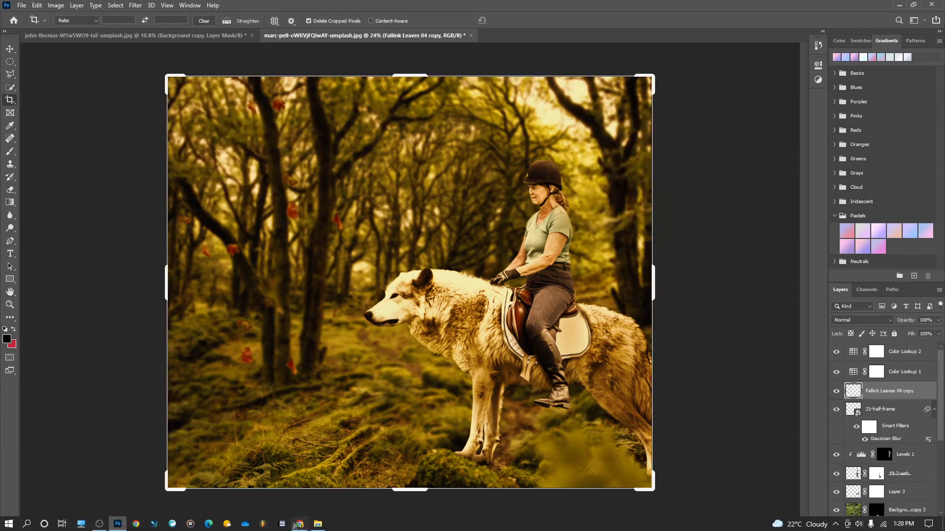
# Step: Place the Fallink Leaves 14 overlay and fit it over the mossy ground in front of the wolf
pyautogui.click(317, 524)
pyautogui.moveTo(446, 305); pyautogui.dragTo(299, 397)
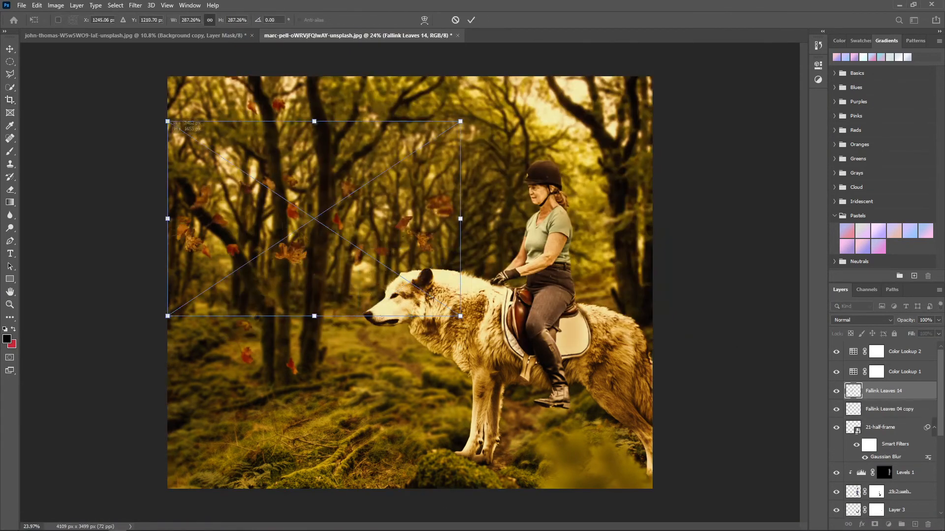
pyautogui.moveTo(408, 511); pyautogui.dragTo(321, 453)
pyautogui.moveTo(296, 428); pyautogui.dragTo(335, 458)
pyautogui.press('Return')
# Step: Apply a Gaussian Blur to the Fallink Leaves 14 layer as a smart filter
pyautogui.click(135, 5)
pyautogui.moveTo(246, 116)
pyautogui.click(285, 153)
pyautogui.click(712, 132)
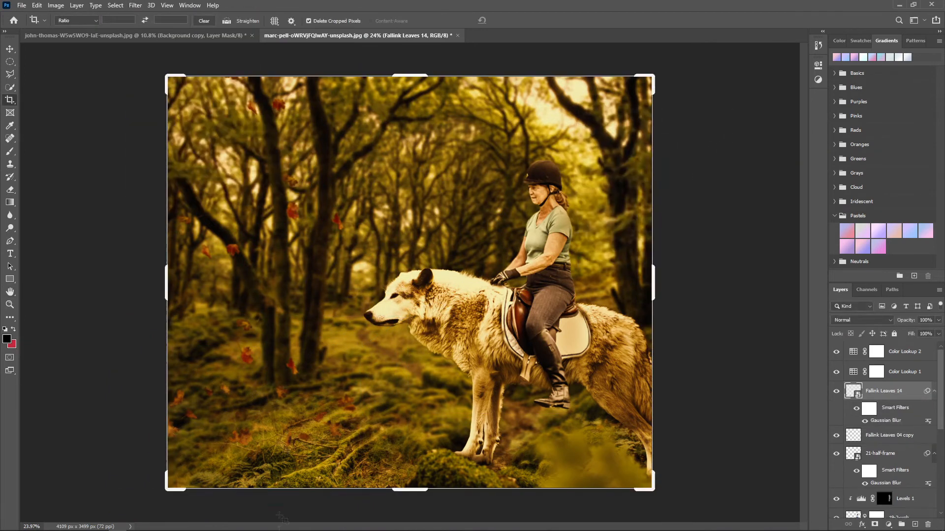
# Step: Place DG (16) from the Dust Particles Overlay folder over the rider and wolf and set its blend mode to Screen
pyautogui.click(317, 524)
pyautogui.click(369, 50)
pyautogui.doubleClick(736, 214)
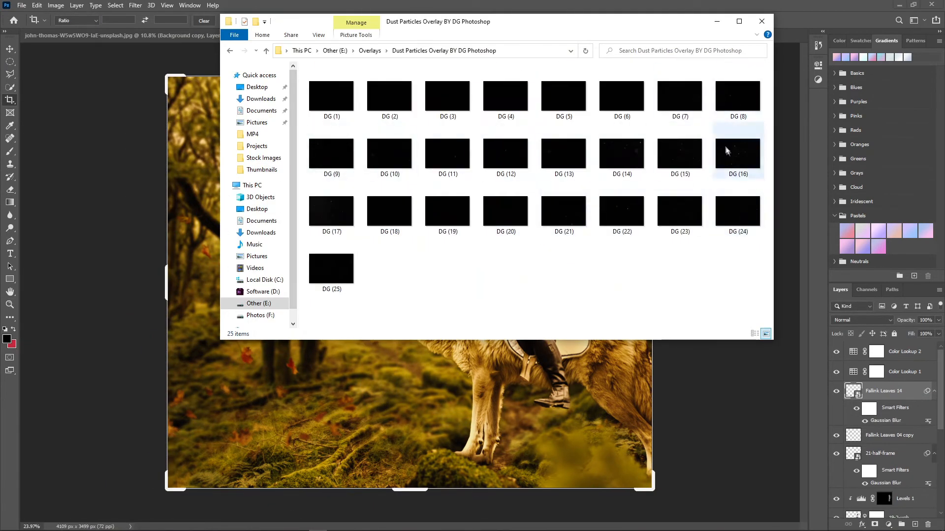
pyautogui.moveTo(727, 144); pyautogui.dragTo(492, 236)
pyautogui.moveTo(629, 248); pyautogui.dragTo(605, 325)
pyautogui.press('Return')
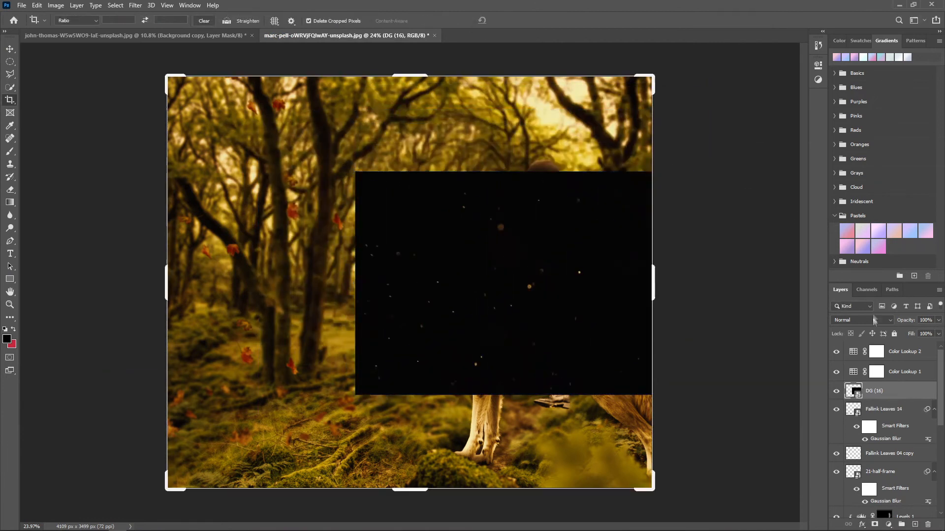
pyautogui.click(864, 320)
pyautogui.click(857, 362)
# Step: Duplicate the dust layer twice and move the top copy over the trees ahead of the wolf
pyautogui.hotkey('ctrl', 'j')
pyautogui.hotkey('ctrl', 'j')
pyautogui.hotkey('ctrl', 't')
pyautogui.moveTo(398, 303); pyautogui.dragTo(191, 301)
pyautogui.press('Return')
# Step: Duplicate the shifted dust layer twice and move the top copy down over the wolf's legs and the ground
pyautogui.hotkey('ctrl', 'j')
pyautogui.hotkey('ctrl', 'j')
pyautogui.hotkey('ctrl', 't')
pyautogui.moveTo(325, 345); pyautogui.dragTo(448, 476)
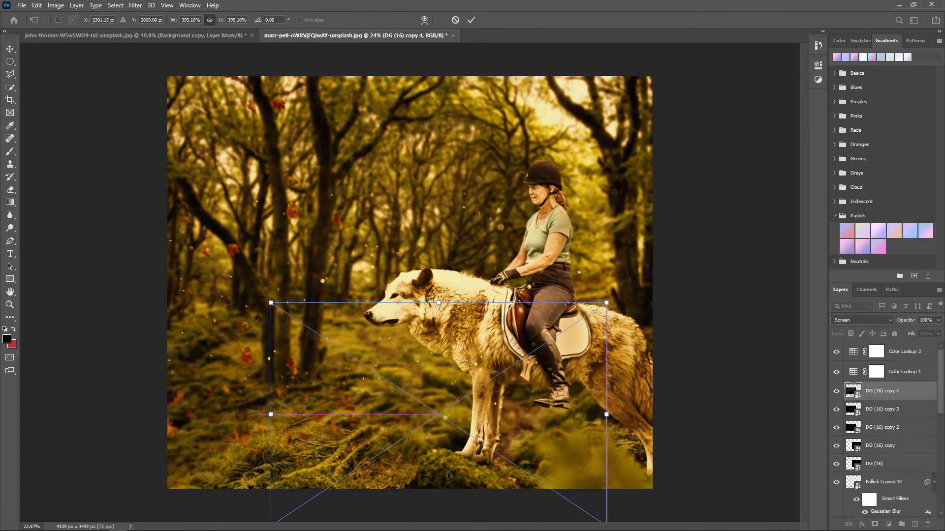
pyautogui.press('Return')
# Step: Duplicate the dust layer twice and move the top copy left over the mossy ground in front of the wolf
pyautogui.hotkey('ctrl', 'j')
pyautogui.hotkey('ctrl', 'j')
pyautogui.hotkey('ctrl', 't')
pyautogui.moveTo(536, 429); pyautogui.dragTo(331, 436)
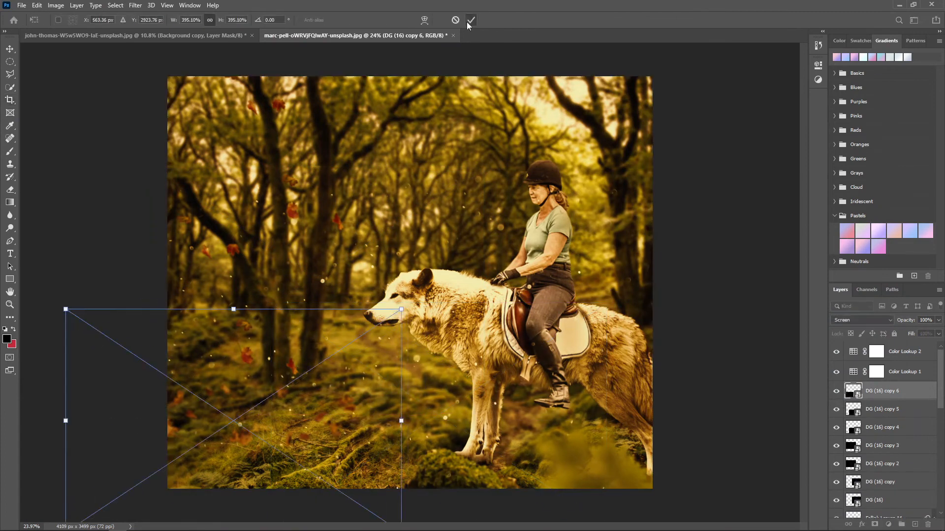
pyautogui.click(470, 21)
# Step: Add two more dust duplicates and shift the top copy slightly down into the lower-left corner of the image
pyautogui.press('c')
pyautogui.hotkey('ctrl', 'j')
pyautogui.hotkey('ctrl', 'j')
pyautogui.hotkey('ctrl', 't')
pyautogui.moveTo(358, 418); pyautogui.dragTo(128, 475)
pyautogui.press('Return')
# Step: Duplicate the dust layer once more and move the copy up over the treetops at the image's upper middle
pyautogui.hotkey('ctrl', 'j')
pyautogui.hotkey('ctrl', 't')
pyautogui.moveTo(279, 392); pyautogui.dragTo(479, 63)
pyautogui.click(470, 21)
# Step: Merge all the DG (16) dust layers into one layer and set its blend mode to Screen
pyautogui.scroll(-2, 892, 426)
pyautogui.keyDown('shift'); pyautogui.click(893, 492); pyautogui.keyUp('shift')
pyautogui.rightClick(893, 489)
pyautogui.click(835, 358)
pyautogui.click(861, 319)
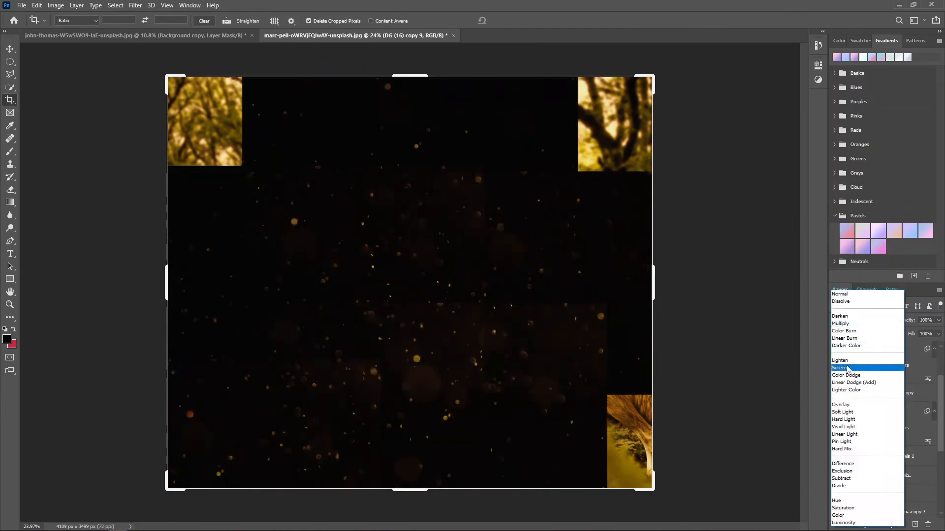
pyautogui.click(846, 408)
# Step: Apply a Gaussian Blur with a radius of 1.9 pixels to the merged dust layer
pyautogui.click(135, 6)
pyautogui.moveTo(148, 116)
pyautogui.click(280, 153)
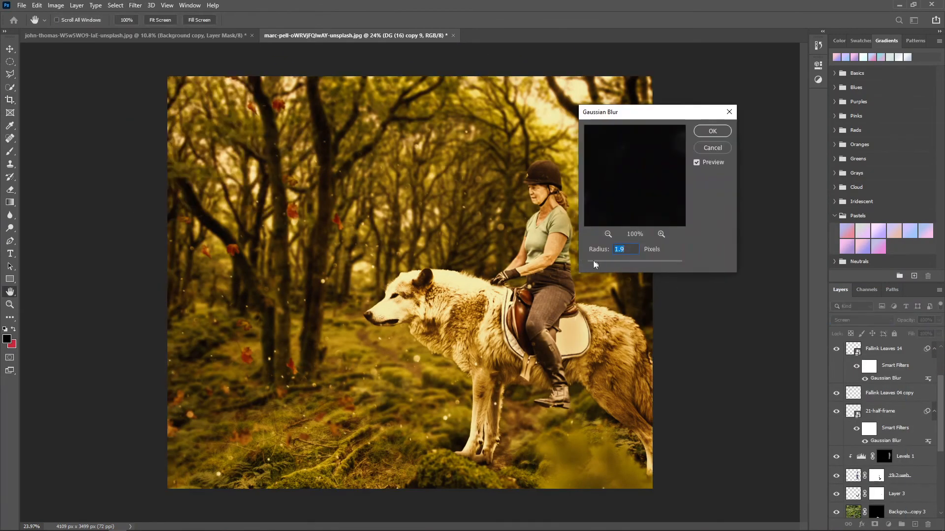
pyautogui.press('Return')
pyautogui.press('c')
# Step: Reset the Background copy 2 layer mask to white and repaint its lower ground area softly with a large black brush at 21% opacity
pyautogui.scroll(-5, 886, 418)
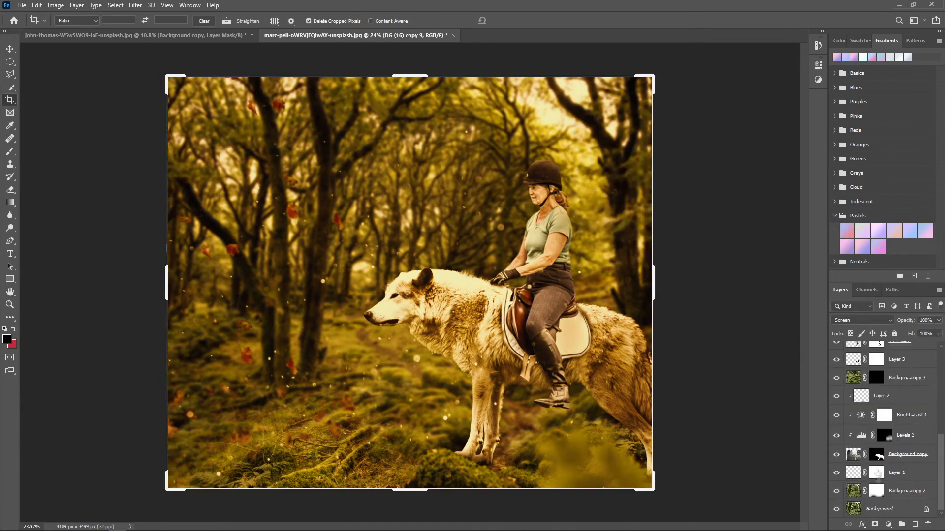
pyautogui.click(876, 491)
pyautogui.press('b')
pyautogui.press('d')
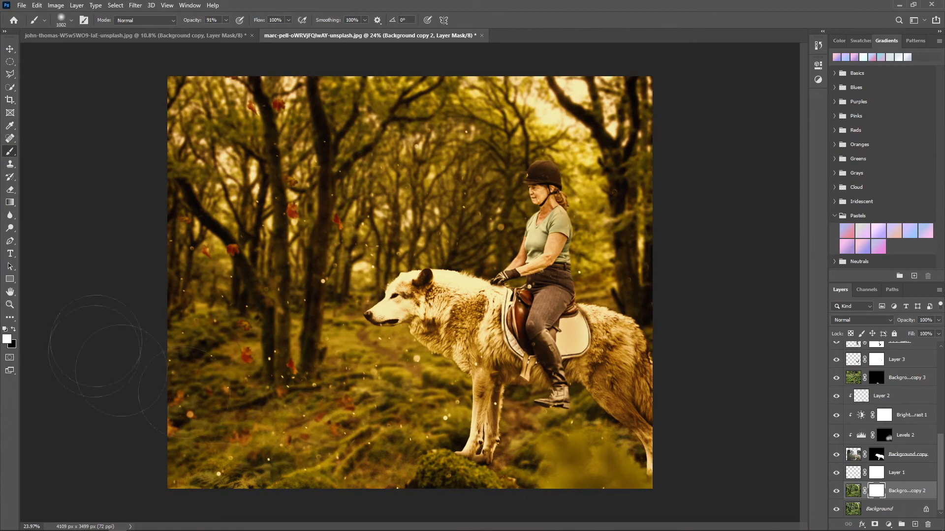
pyautogui.moveTo(285, 432); pyautogui.dragTo(389, 432)
pyautogui.moveTo(831, 492)
pyautogui.mouseDown()
pyautogui.moveTo(443, 497)
pyautogui.moveTo(723, 485)
pyautogui.mouseUp()
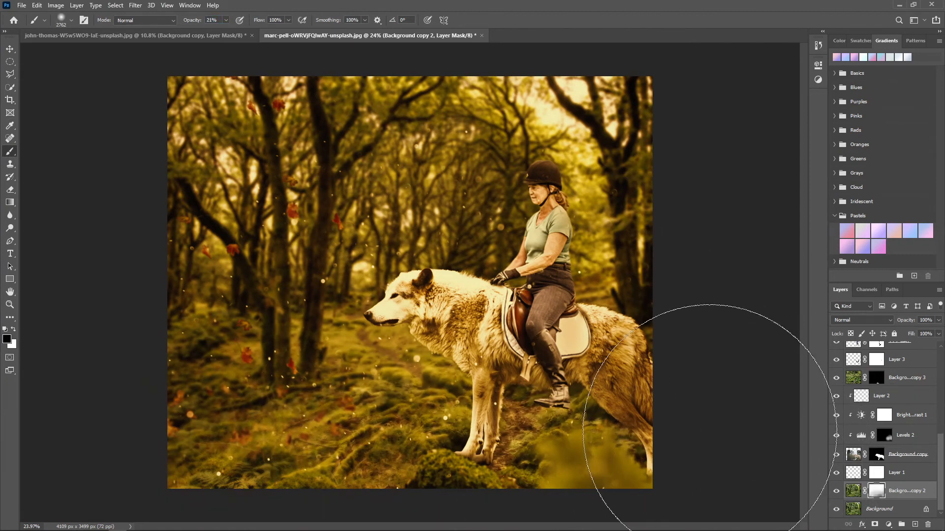
# Step: Review the layer stack, select Layer 3, and examine how the wolf and rider blend with the forest ground
pyautogui.scroll(5, 881, 419)
pyautogui.scroll(-5, 895, 465)
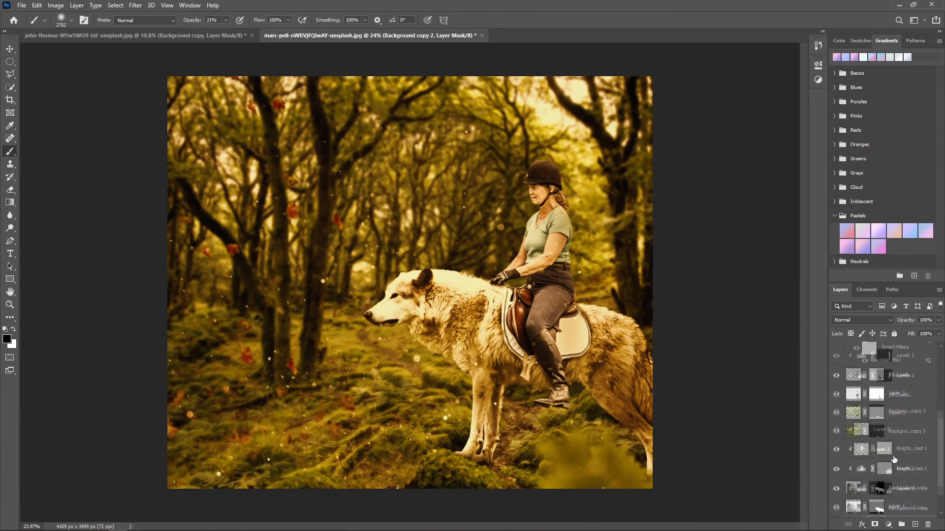
pyautogui.click(895, 474)
pyautogui.scroll(3, 866, 443)
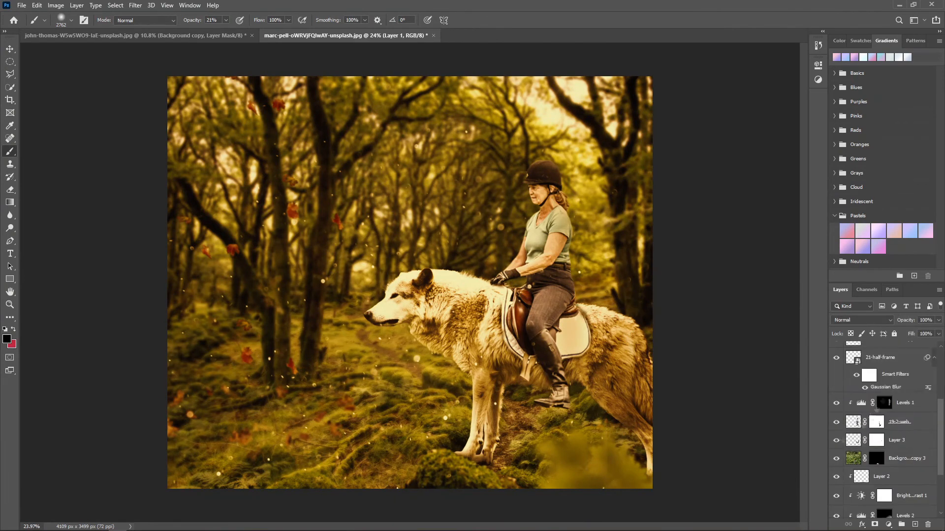
pyautogui.scroll(-2, 904, 364)
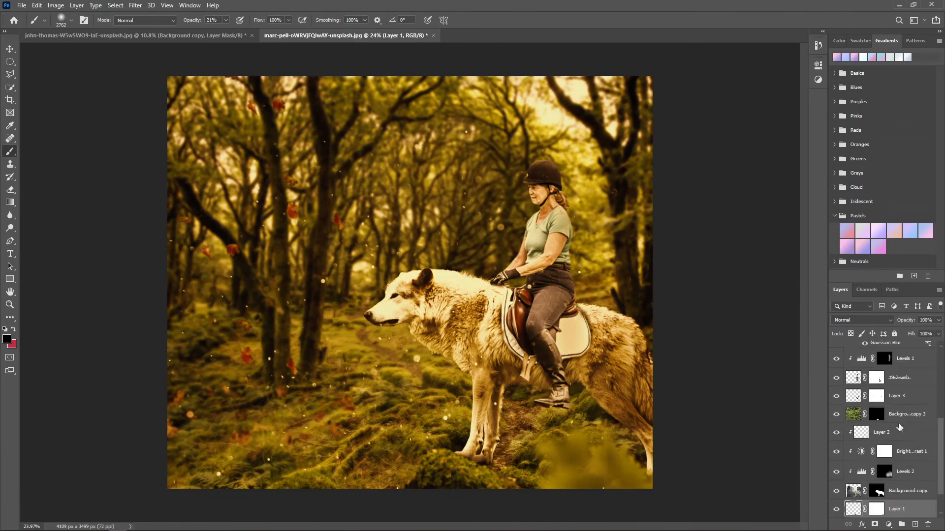
pyautogui.click(898, 392)
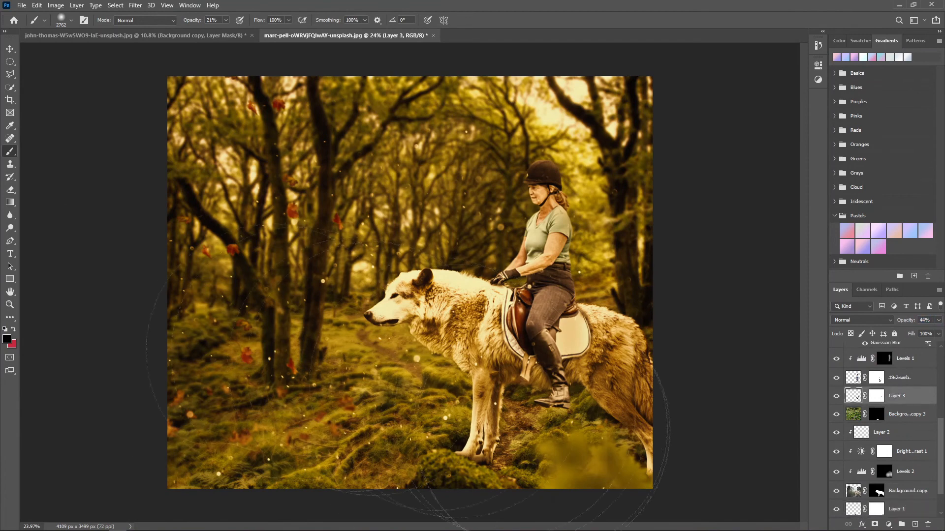
pyautogui.press('z')
pyautogui.moveTo(526, 395); pyautogui.dragTo(621, 423)
pyautogui.rightClick(386, 348)
pyautogui.click(400, 354)
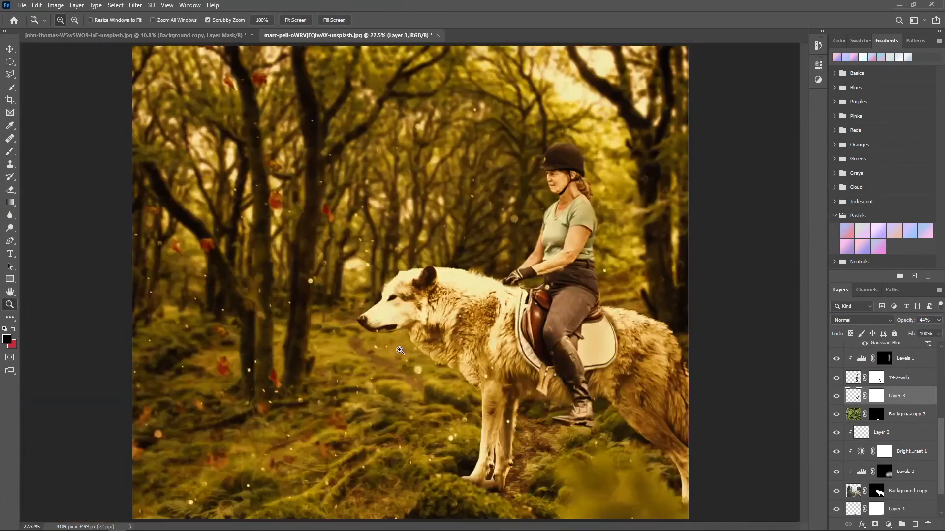